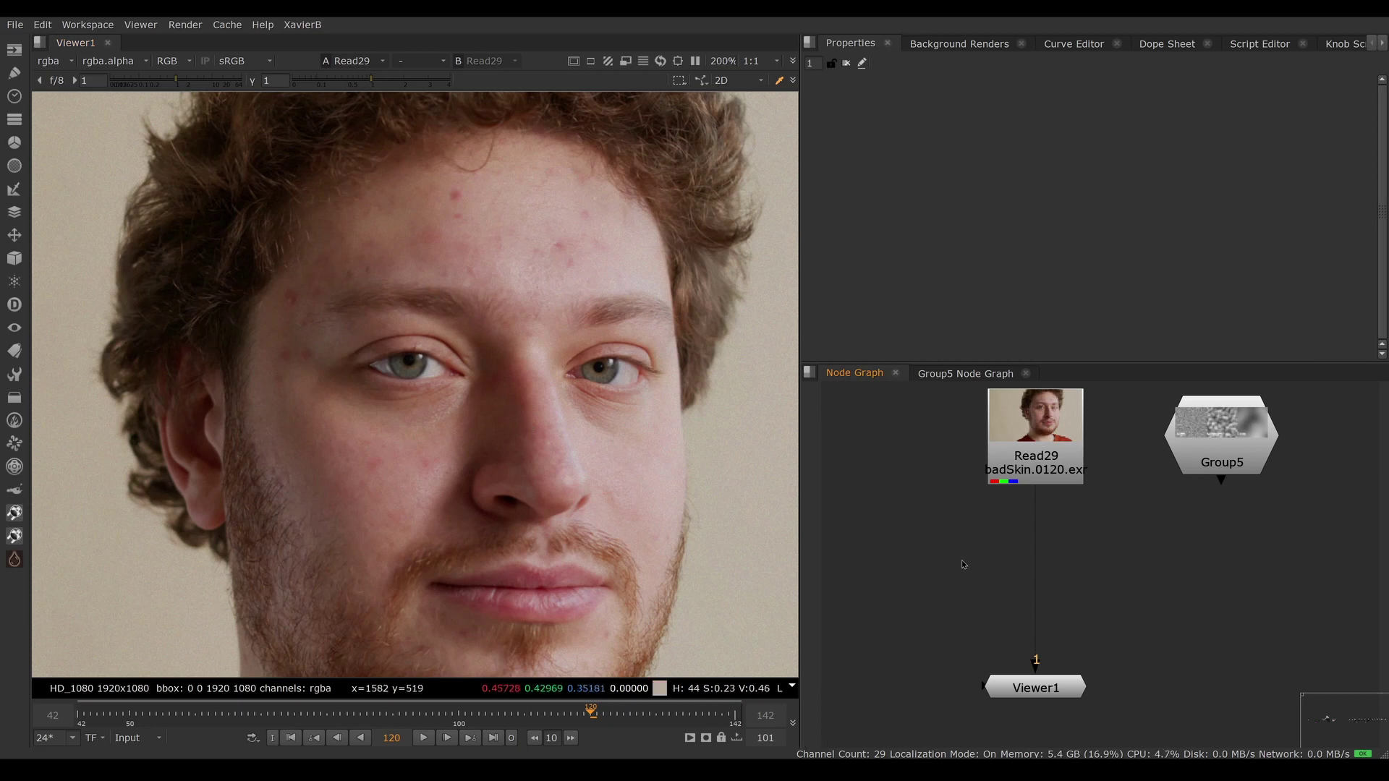
Add a Blur node fed by Read29, view its output, set its size to 30 and align it beneath the image.
key(b)
drag(938, 520, 1020, 456)
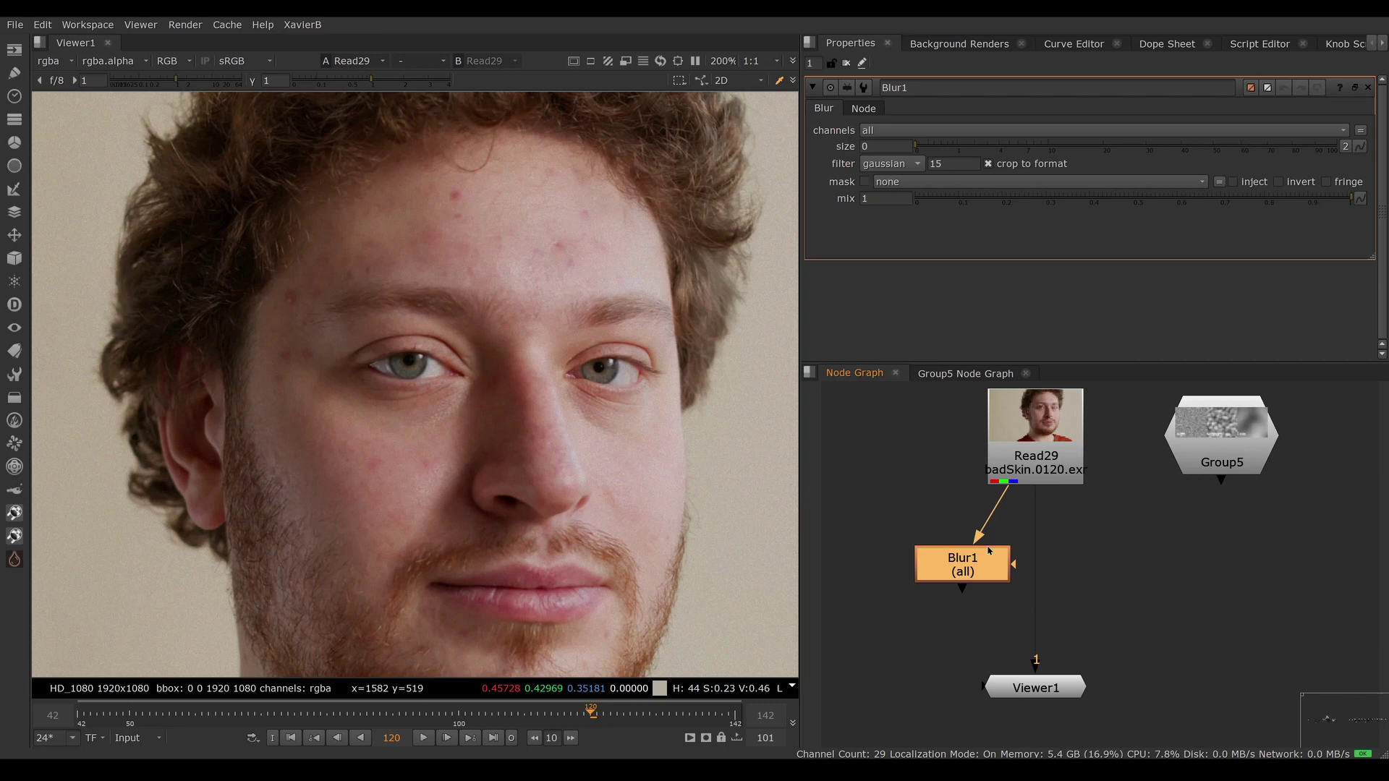
drag(989, 553, 999, 560)
key(1)
click(875, 145)
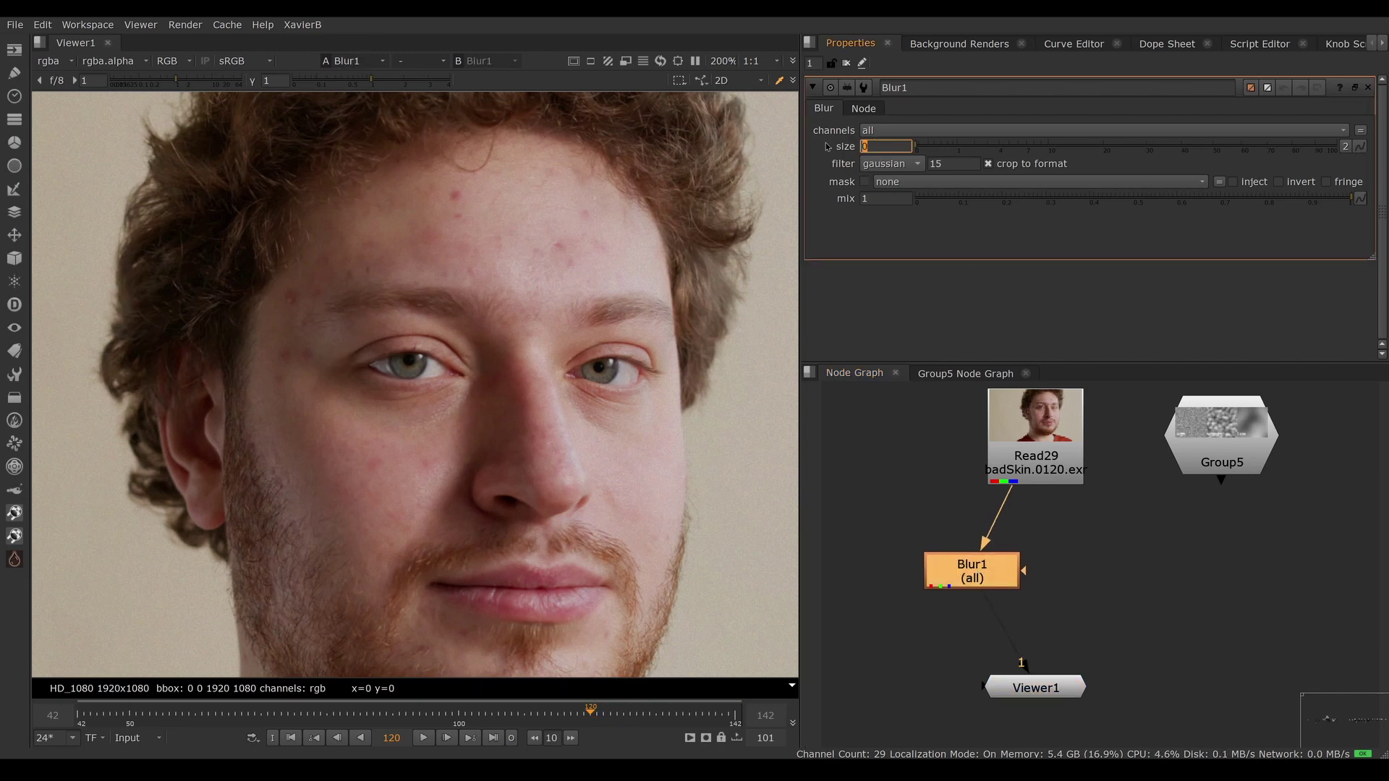
key(Return)
drag(991, 578, 1055, 576)
Examine the forehead, eyebrow and eye regions of the blurred portrait for lost skin detail.
drag(373, 149, 620, 292)
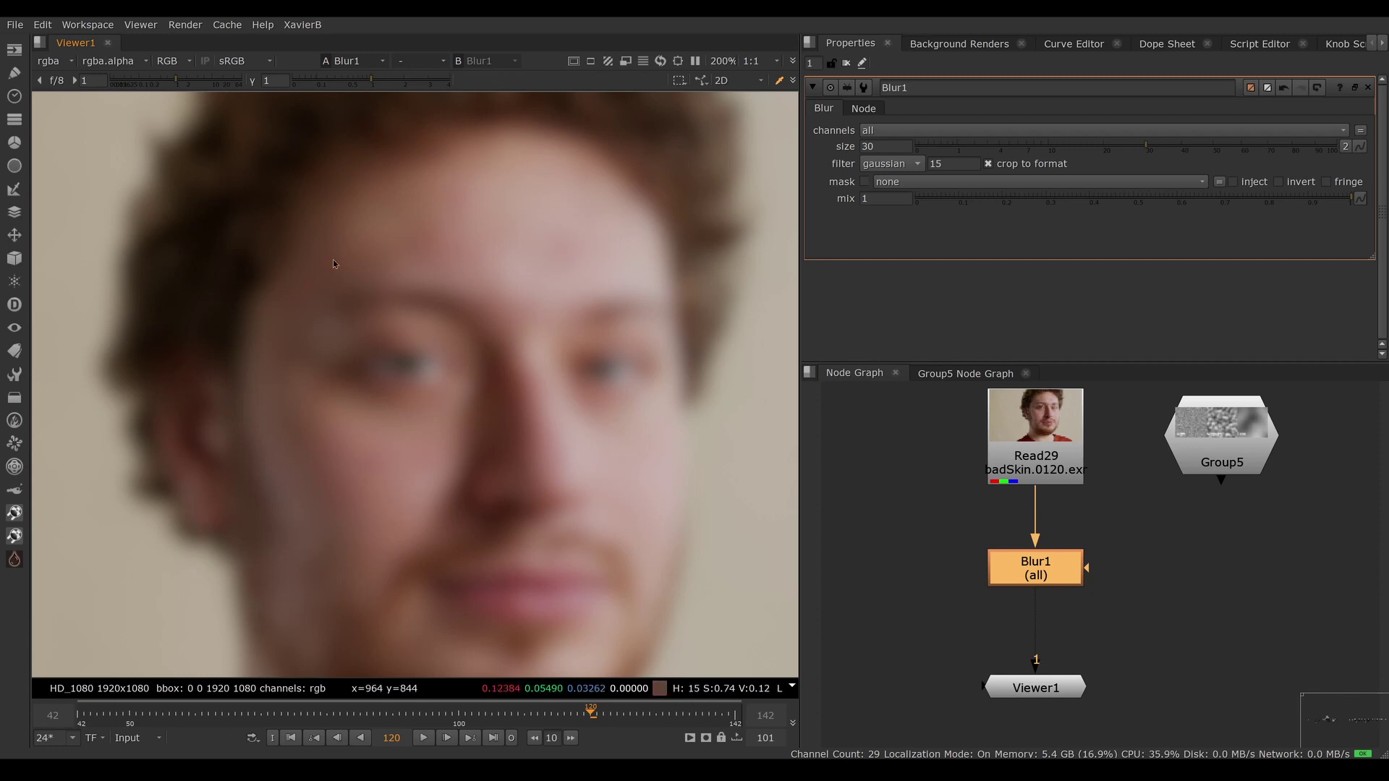
ctrl+shift+drag(345, 277, 482, 319)
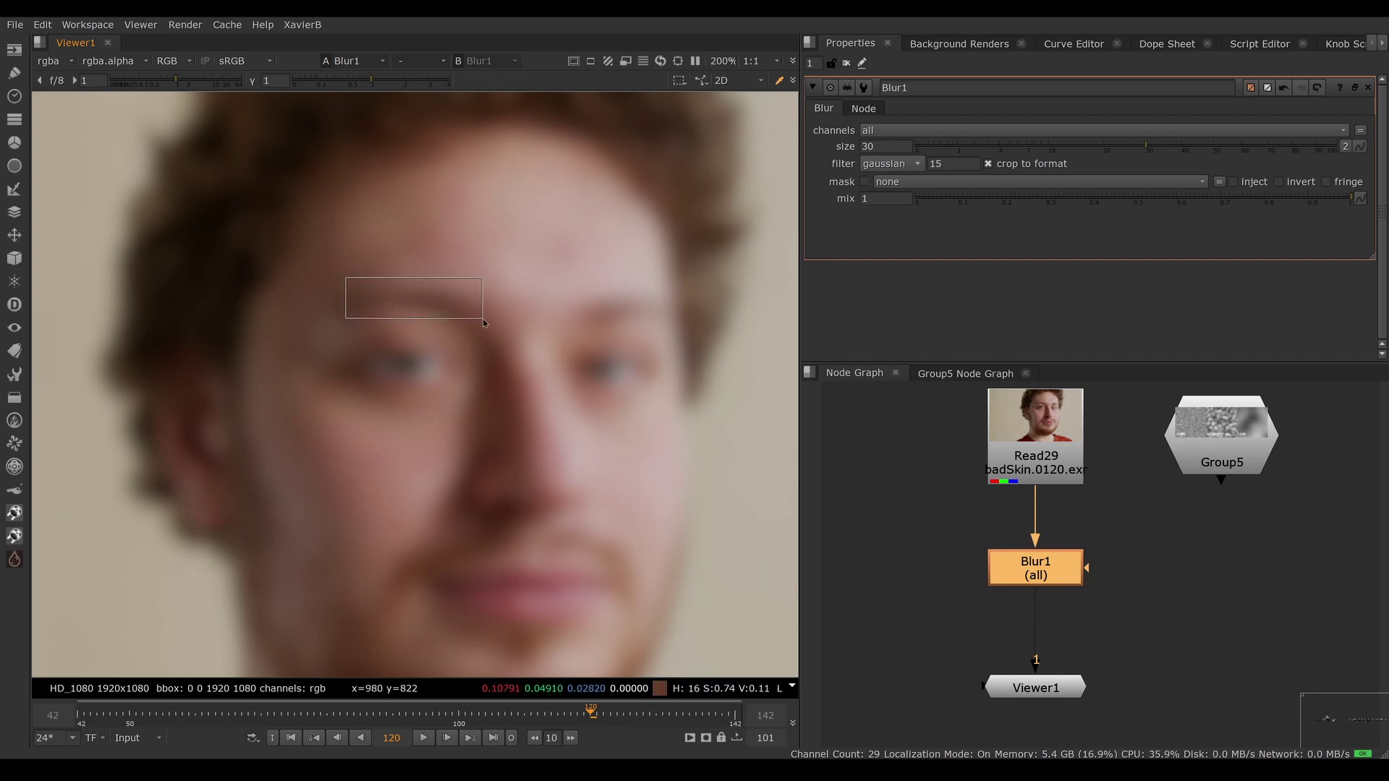
ctrl+shift+drag(340, 337, 446, 374)
ctrl+shift+drag(484, 202, 559, 261)
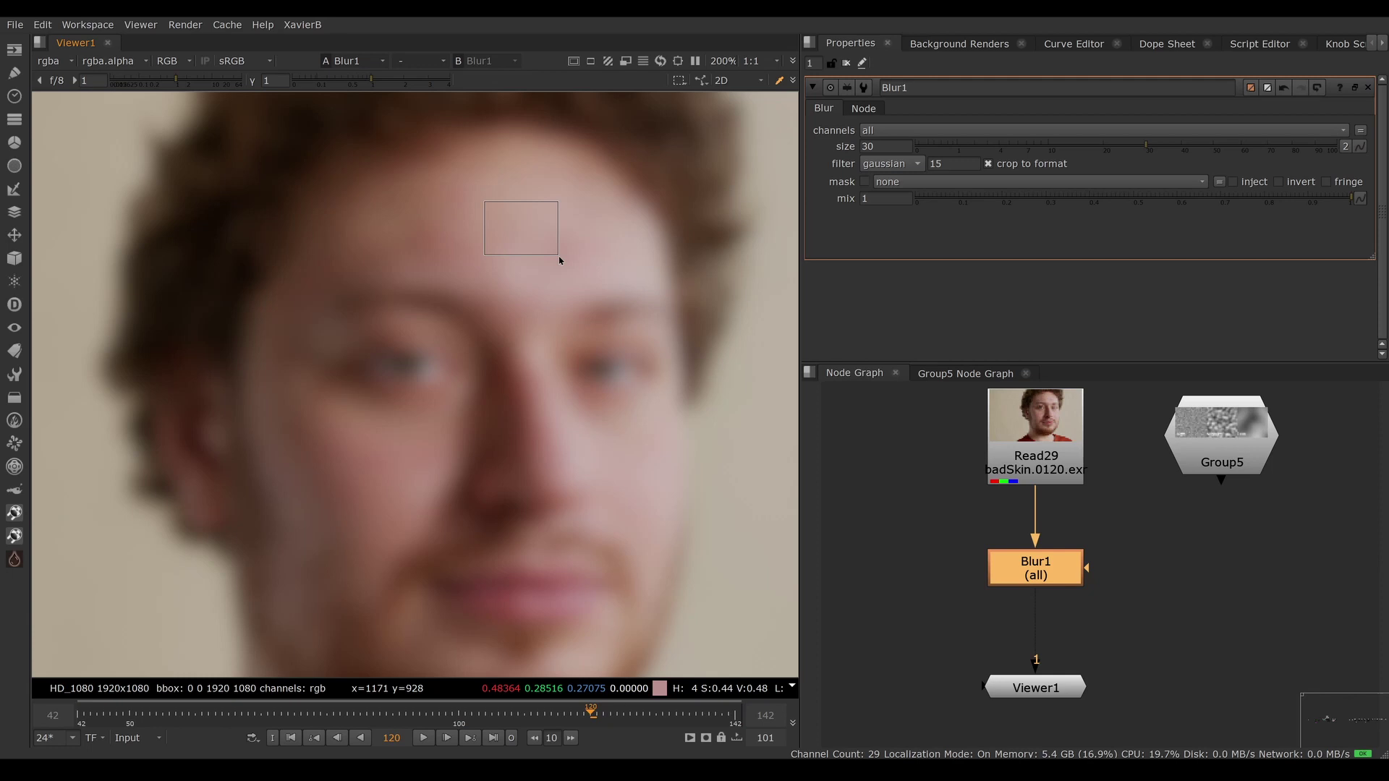
ctrl+shift+drag(437, 136, 661, 271)
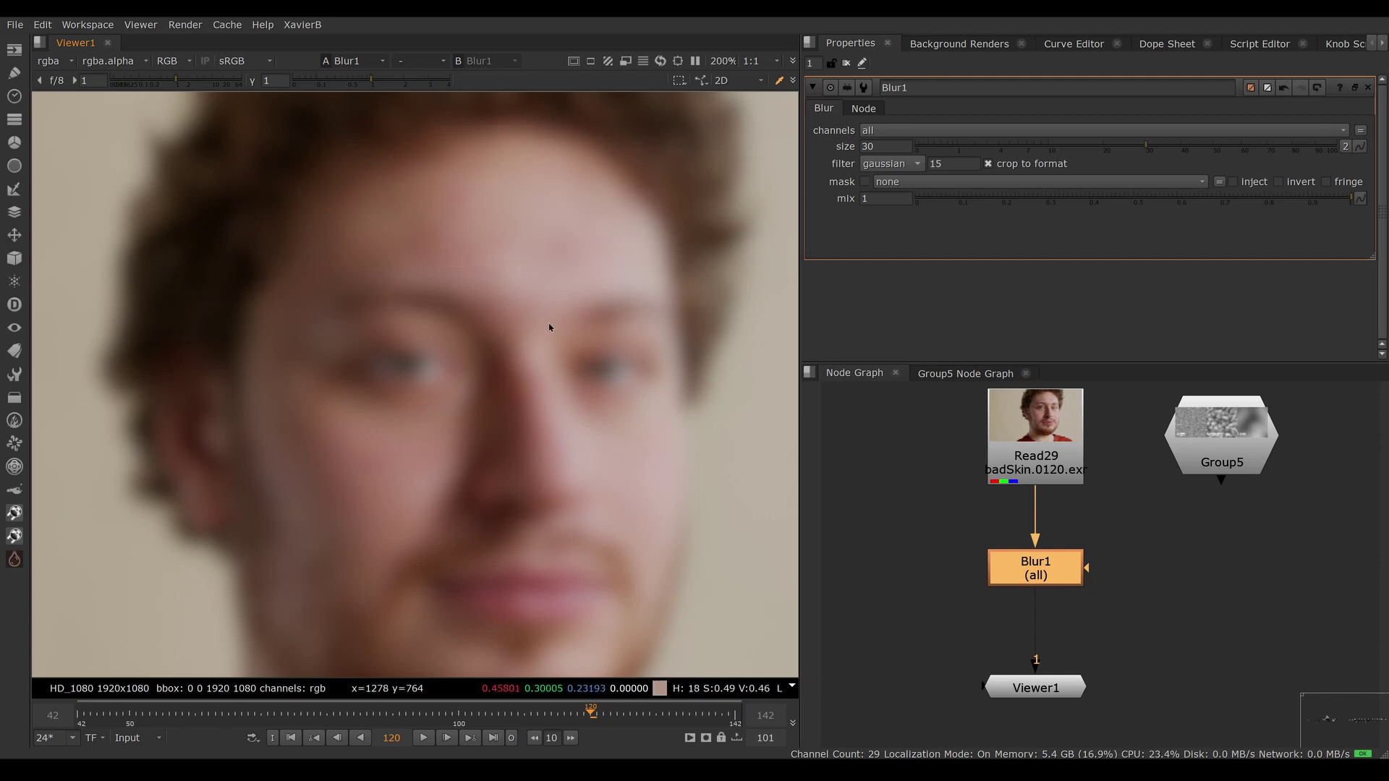
View the Group5 node's output and examine its High, Medium and Low frequency samples.
click(1175, 464)
key(1)
scroll(572, 463, down, 3)
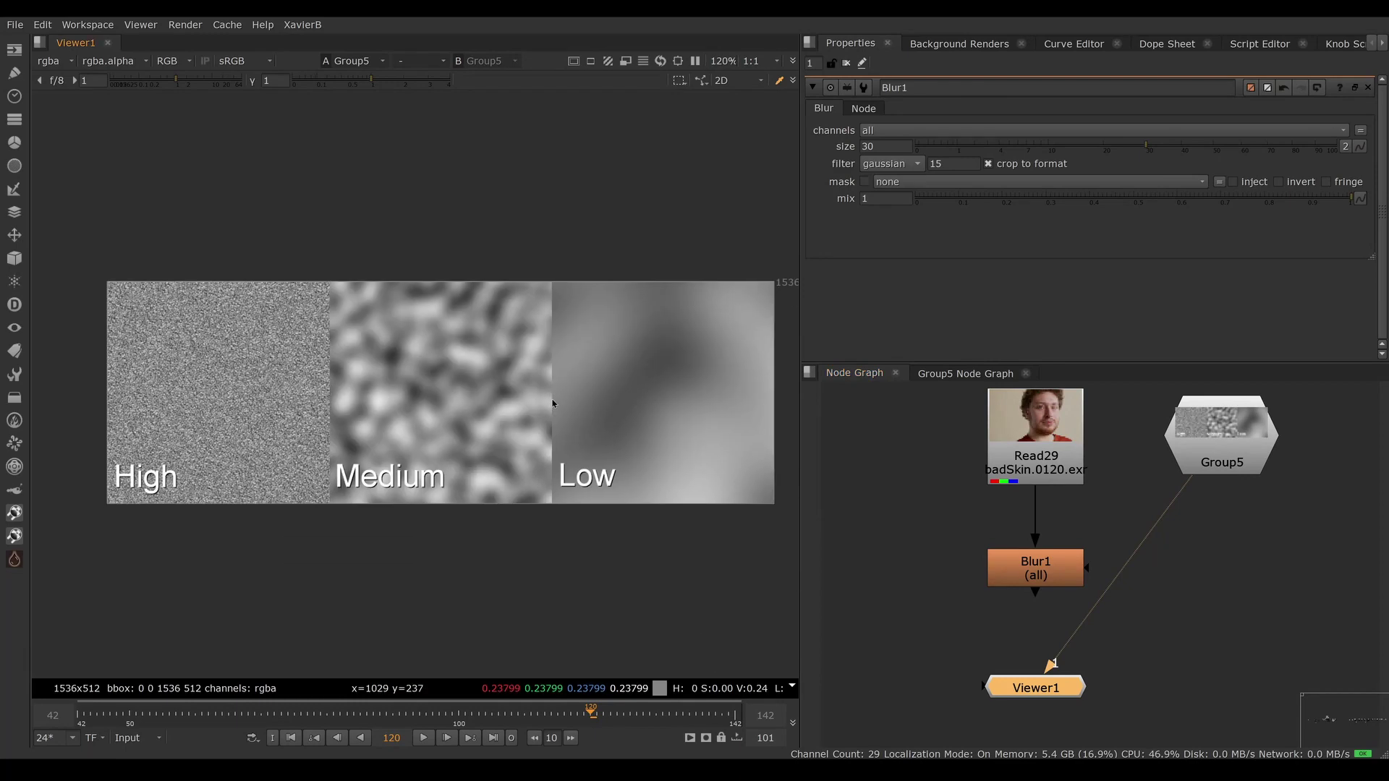
middle_drag(553, 400, 550, 397)
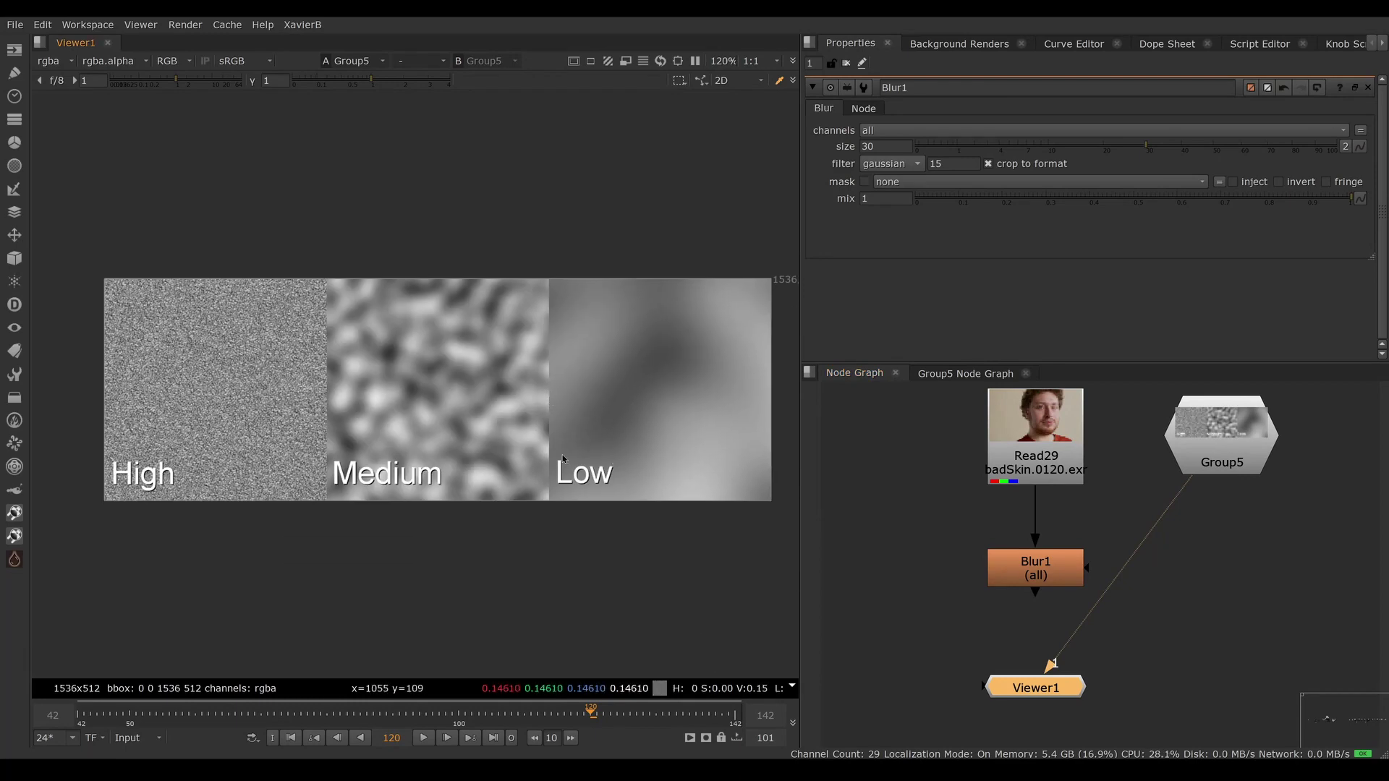
ctrl+shift+drag(134, 305, 293, 425)
ctrl+shift+drag(362, 320, 484, 427)
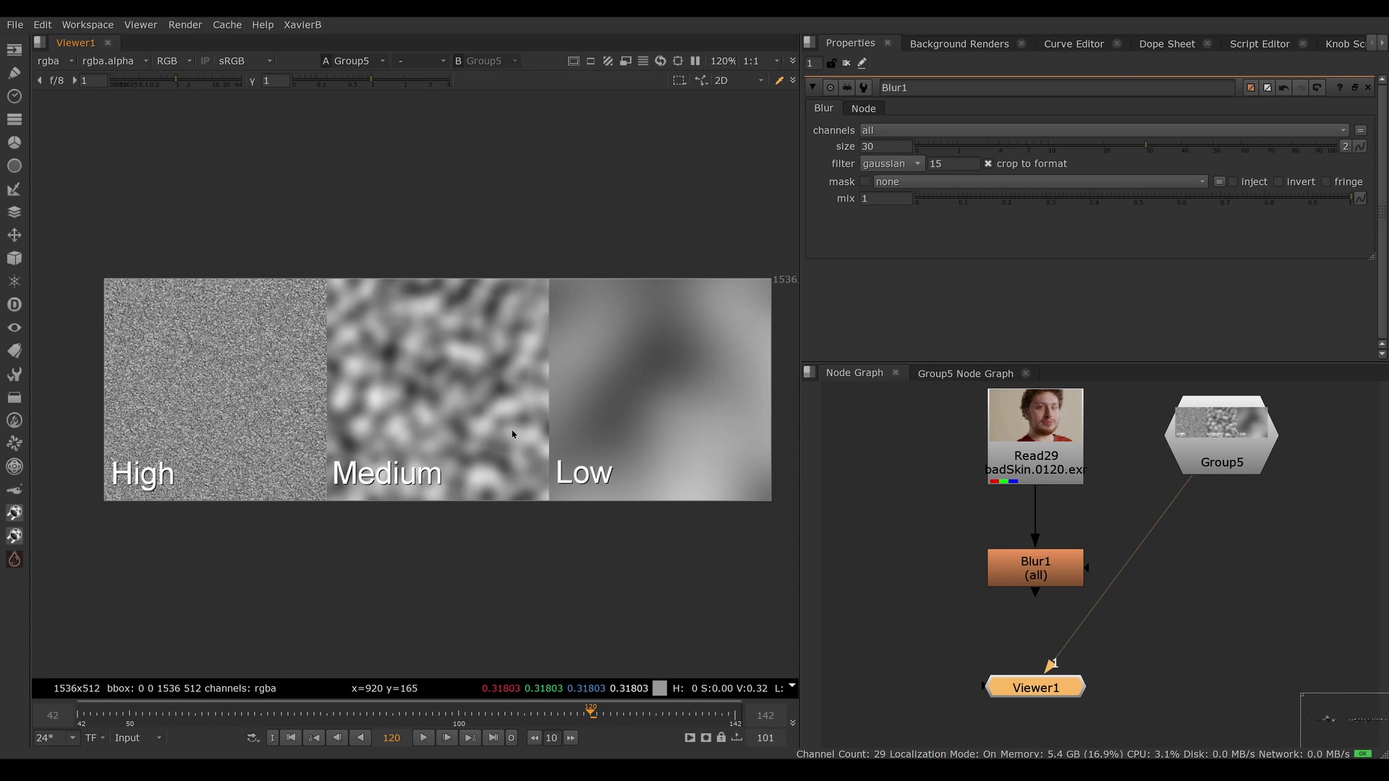
drag(602, 313, 763, 484)
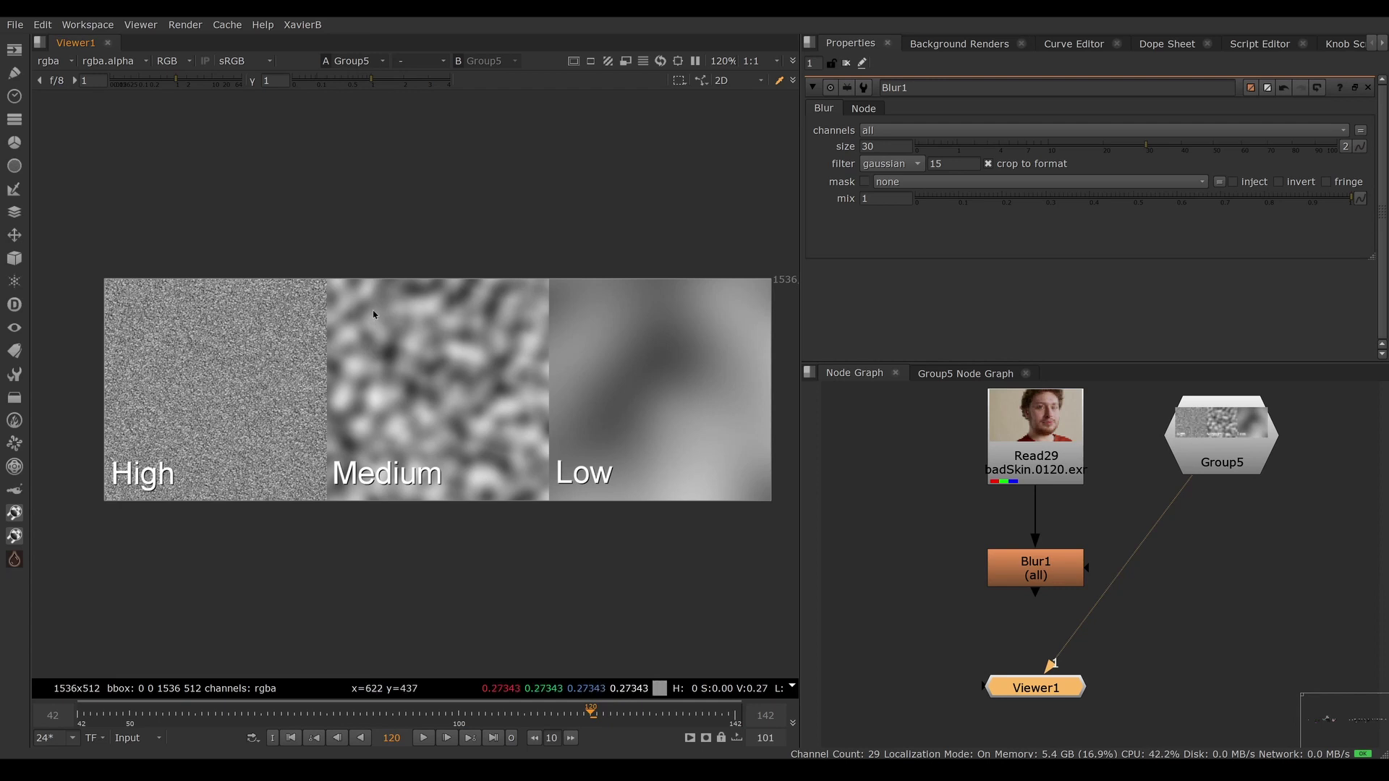
ctrl+shift+drag(366, 299, 458, 428)
ctrl+right_click(458, 429)
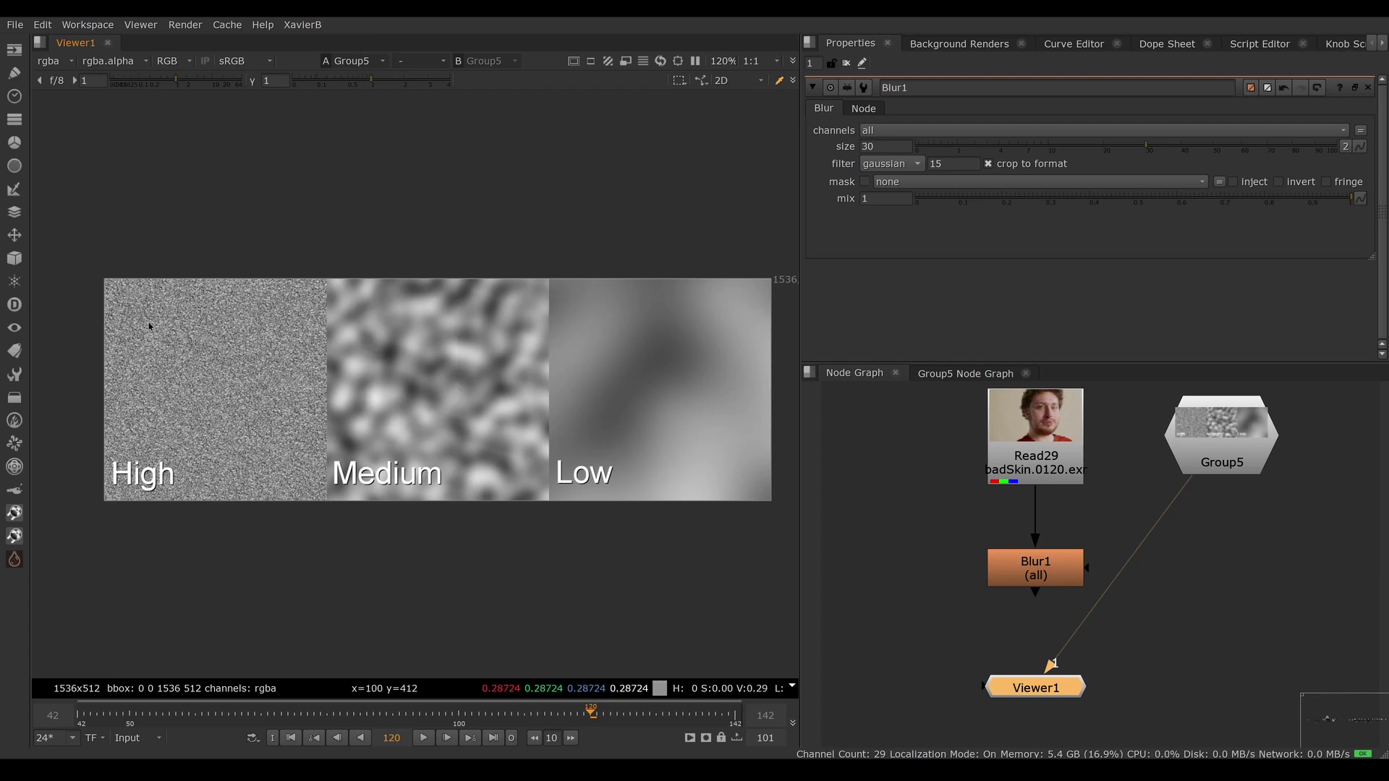
ctrl+shift+drag(605, 349, 653, 432)
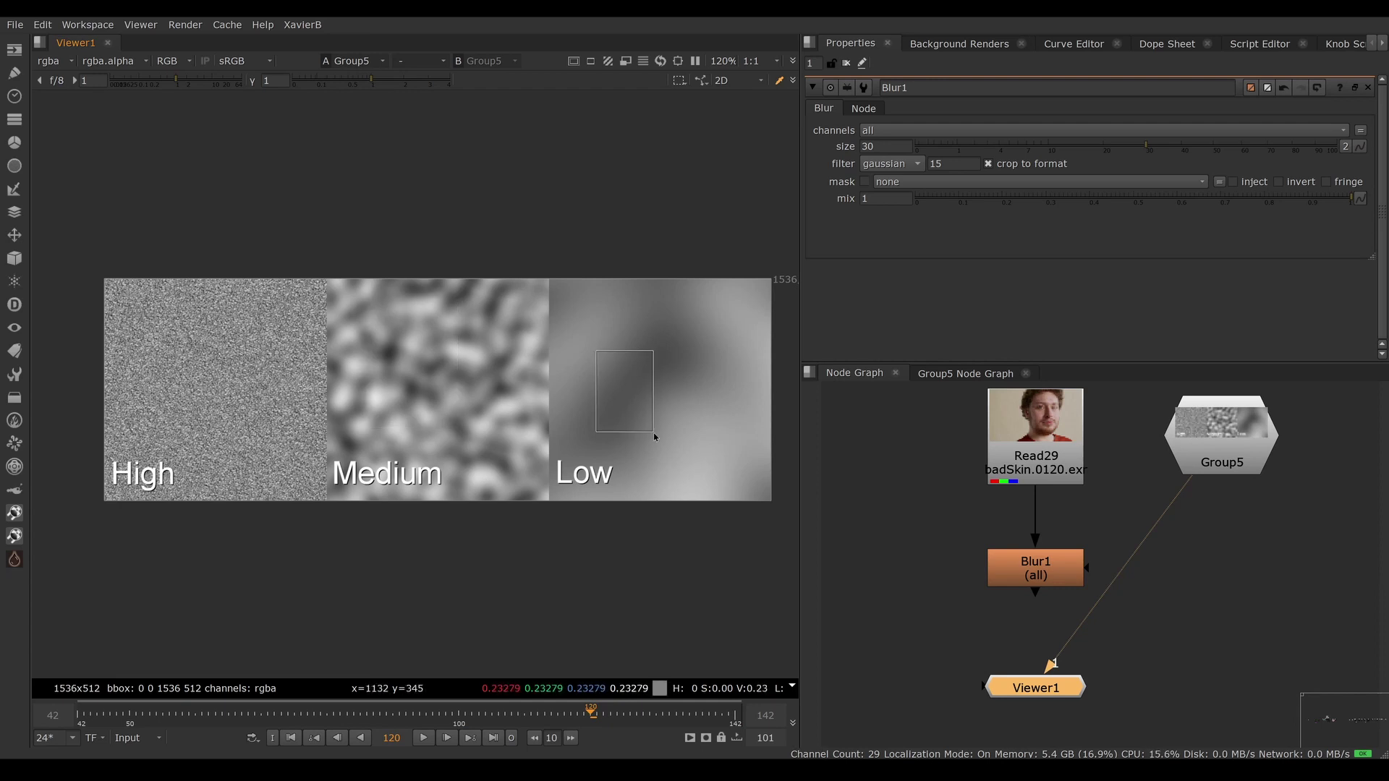
ctrl+right_click(653, 433)
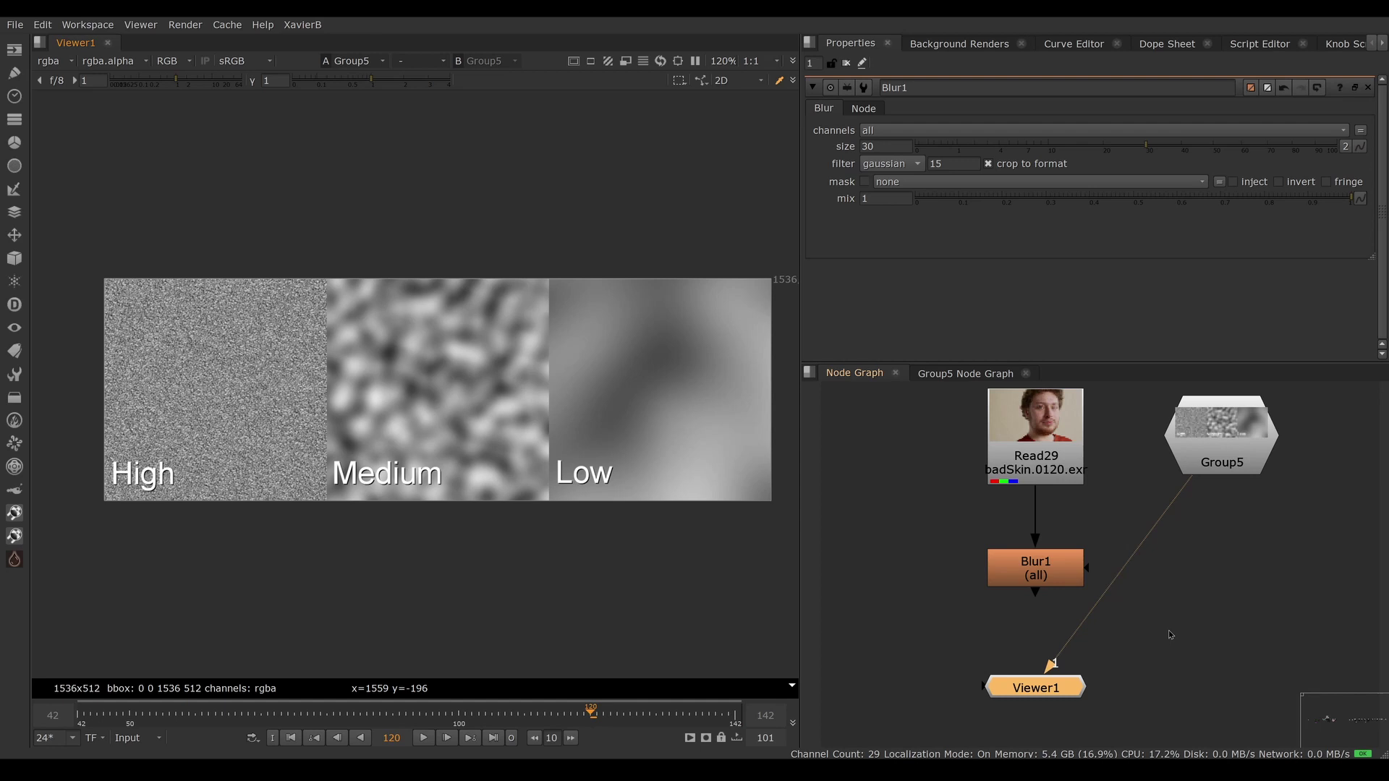
Add a PxF_Smoother node, connect its img input to Read29, place it beside Blur1 and view its output.
click(13, 559)
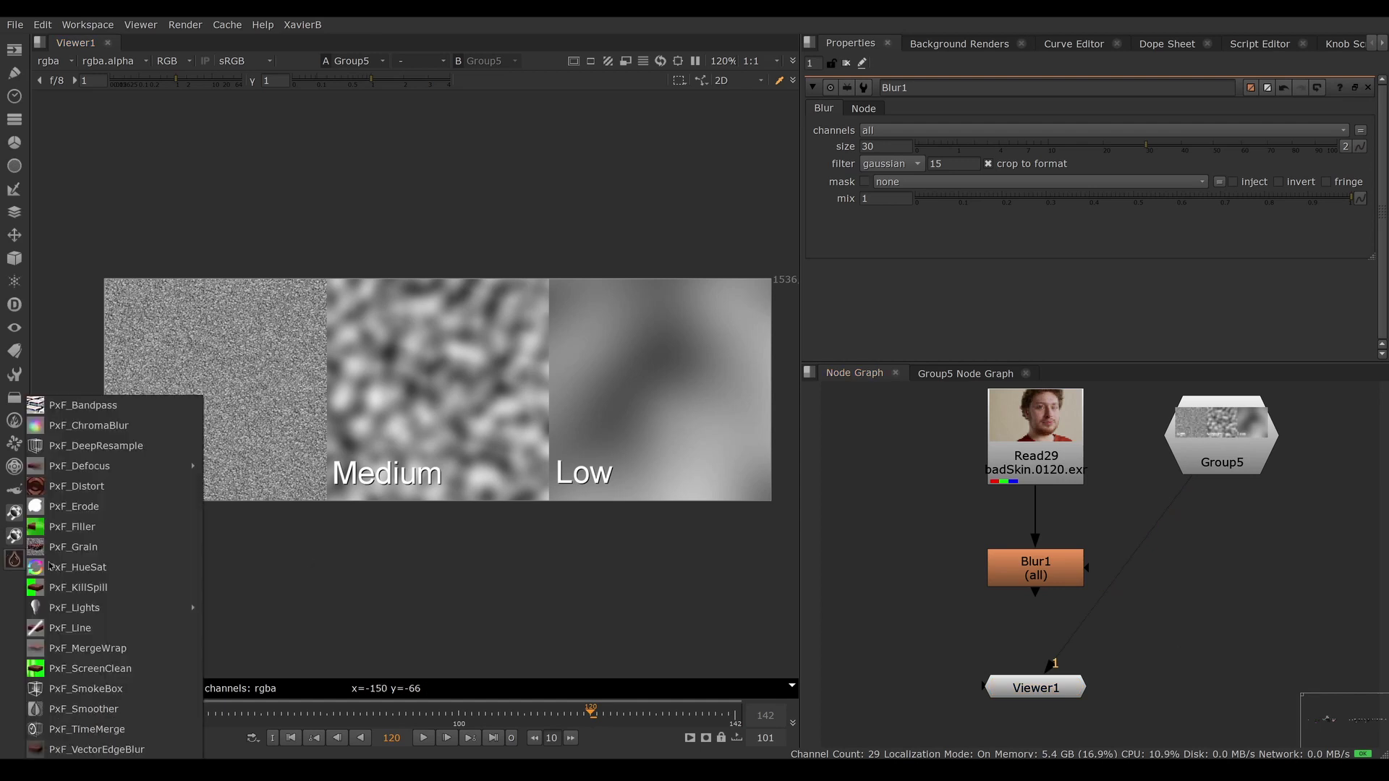
click(113, 705)
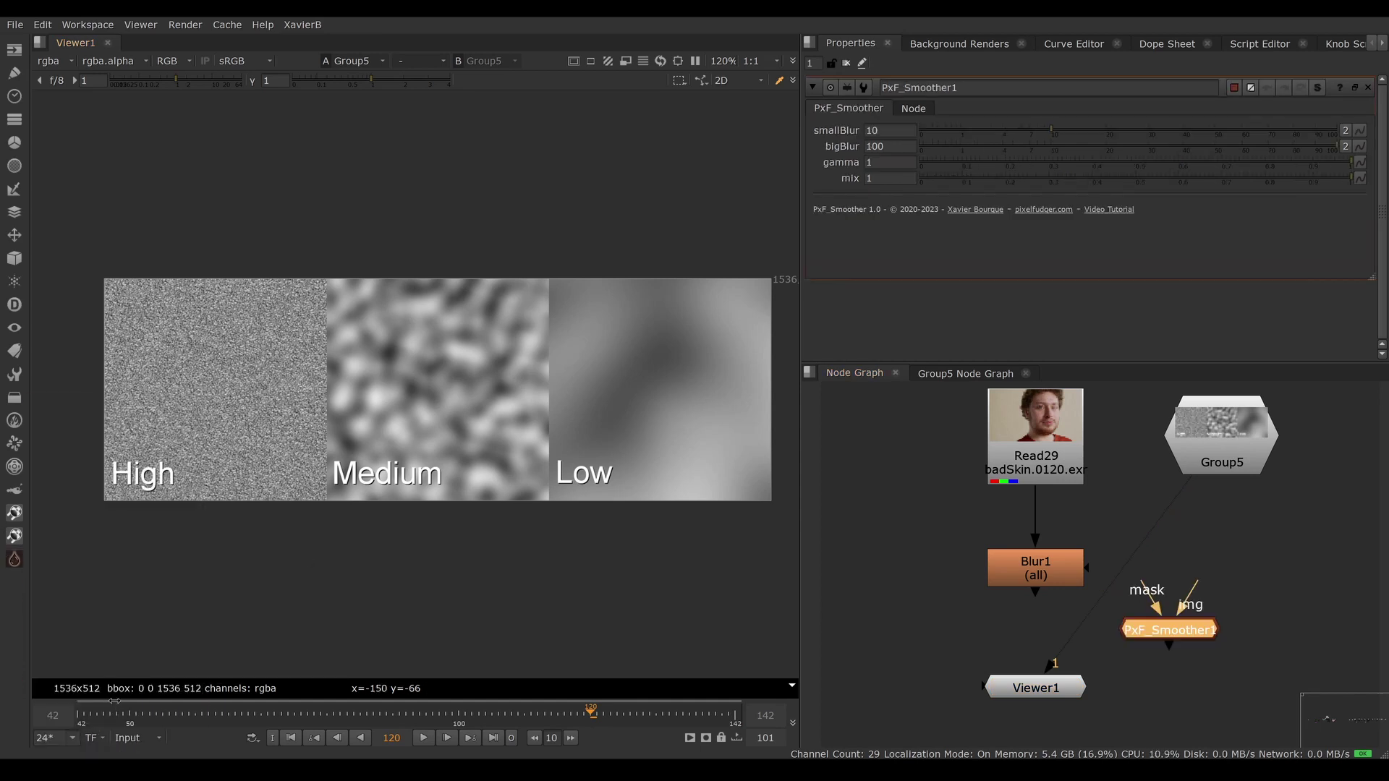
drag(1196, 584, 1061, 445)
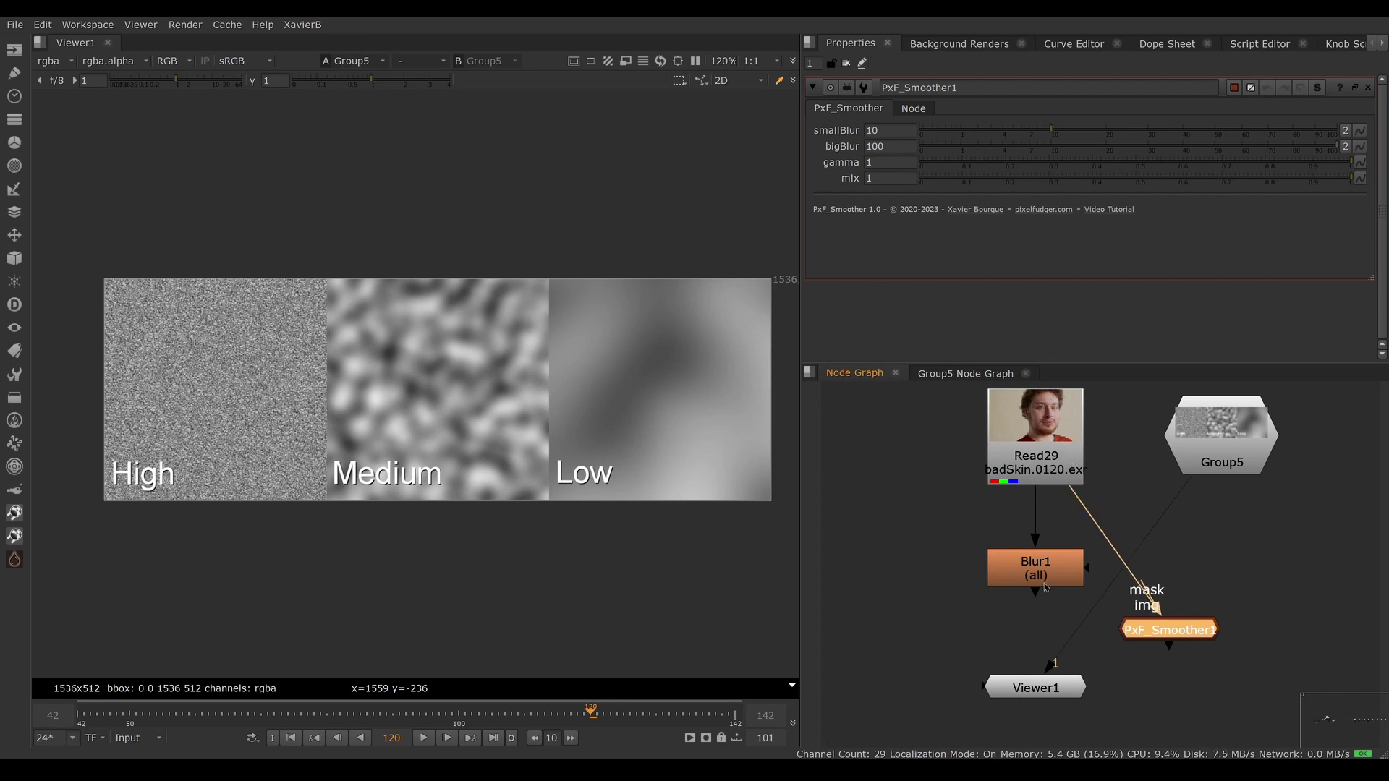
drag(1042, 568, 947, 583)
drag(1198, 627, 1087, 580)
key(1)
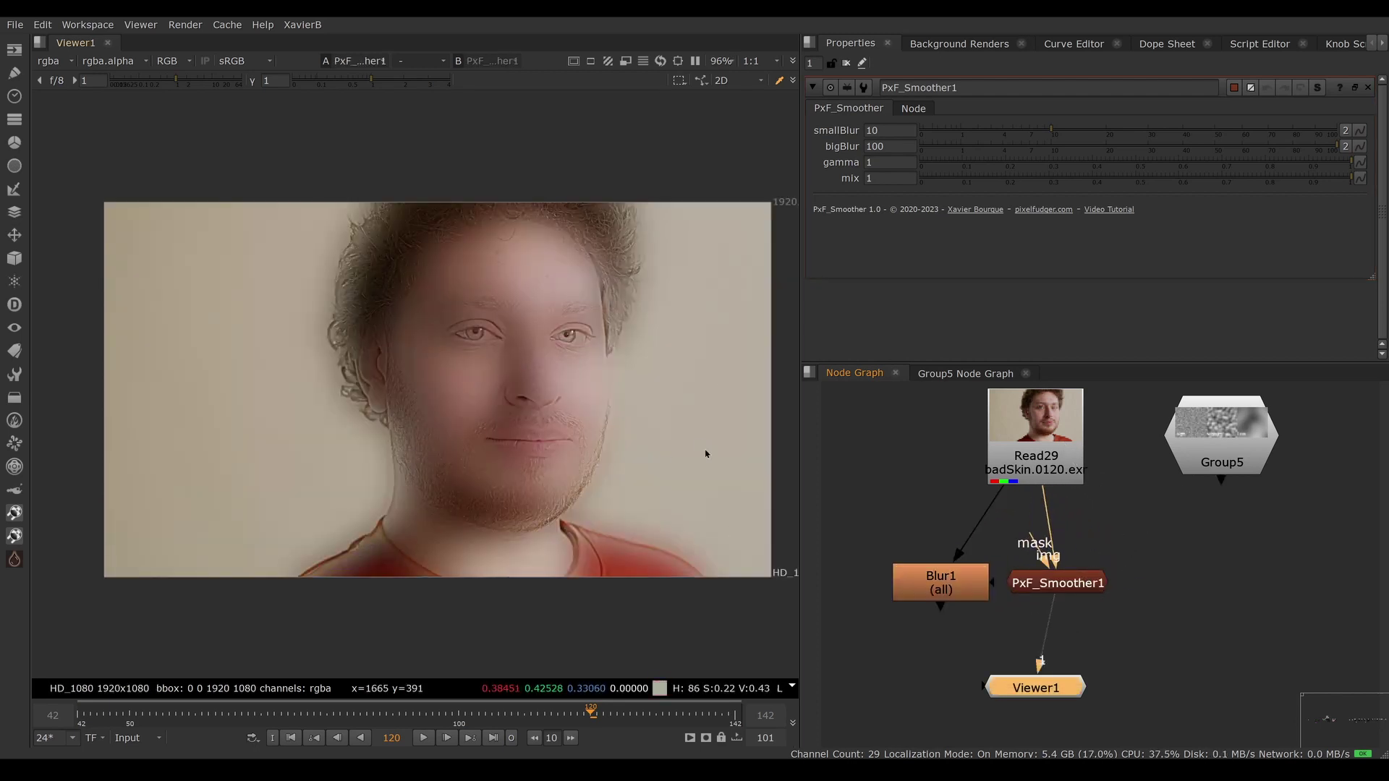
Set PxF_Smoother1's smallBlur to 0 and bigBlur to 30.
click(1043, 584)
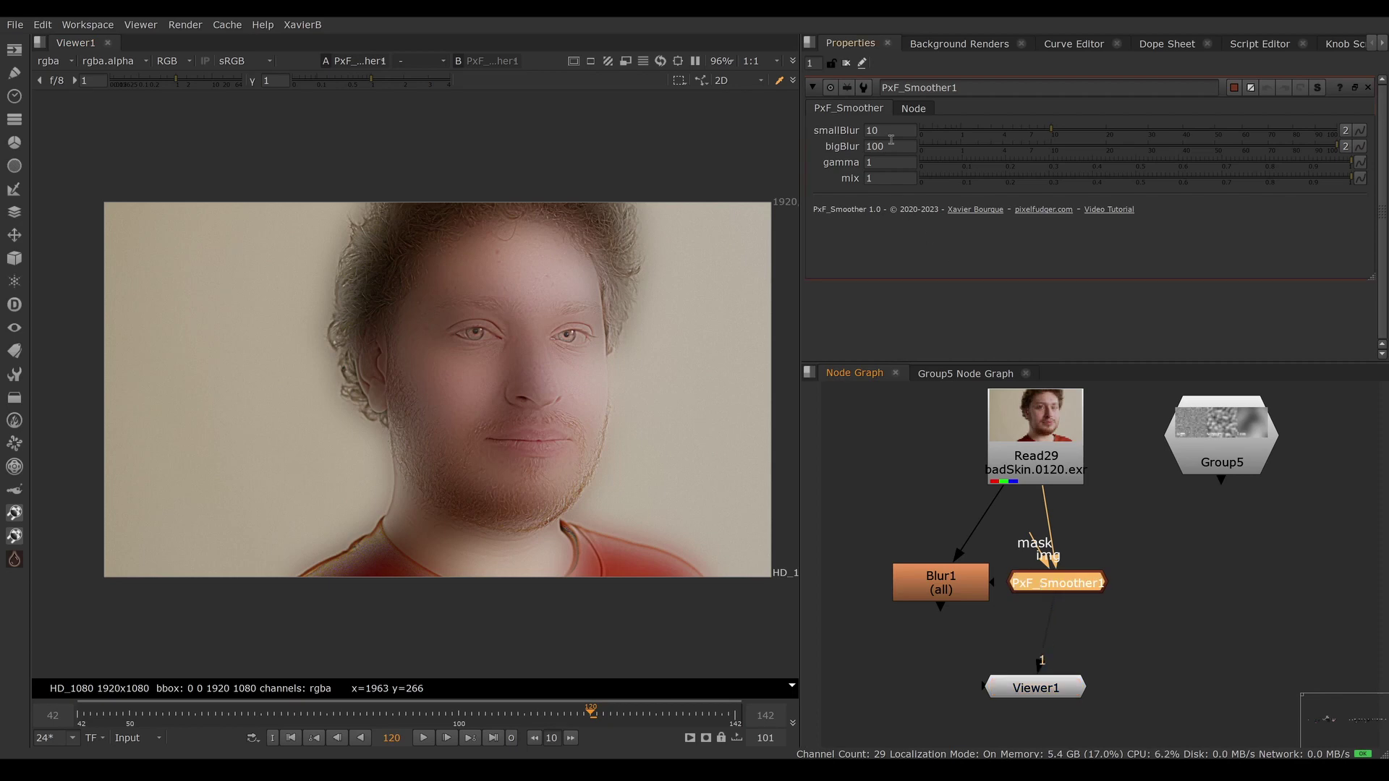
click(888, 128)
key(Return)
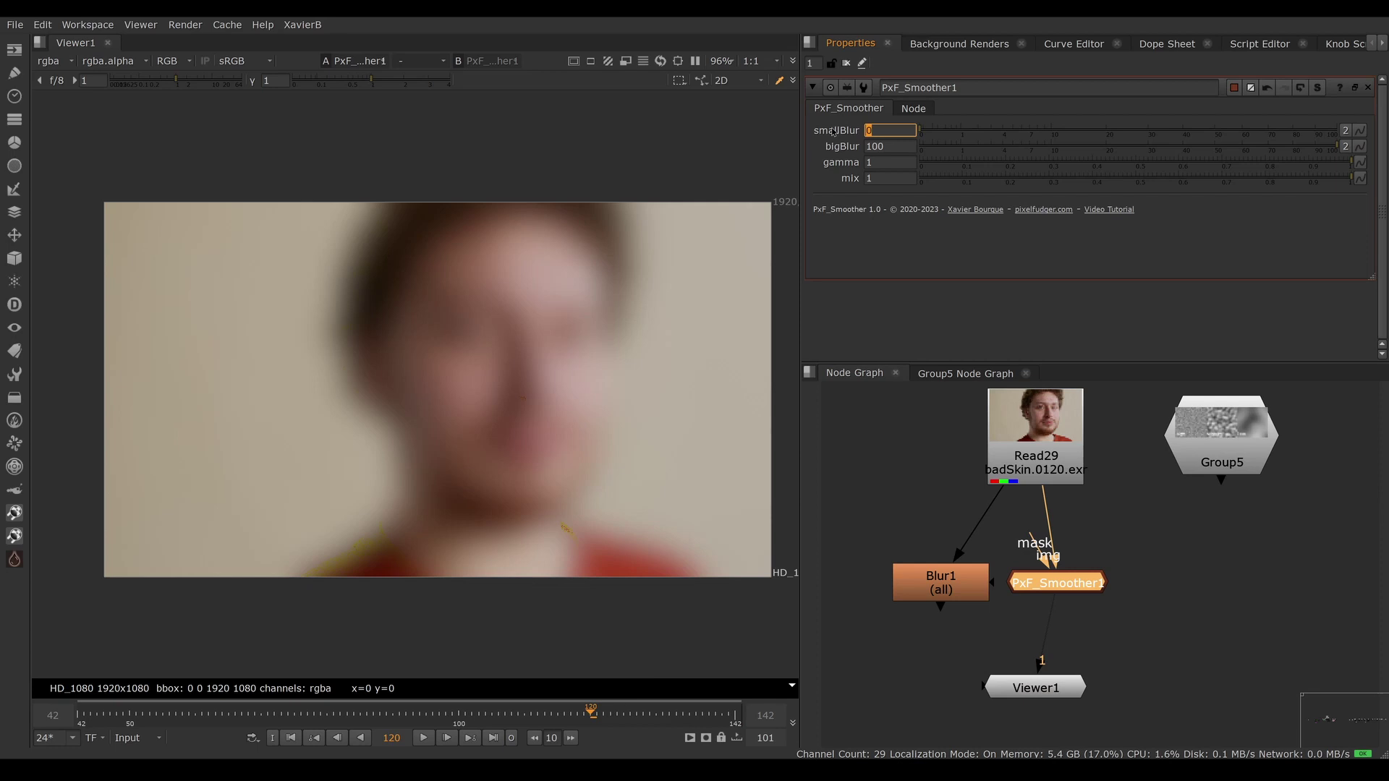
key(Tab)
text(30)
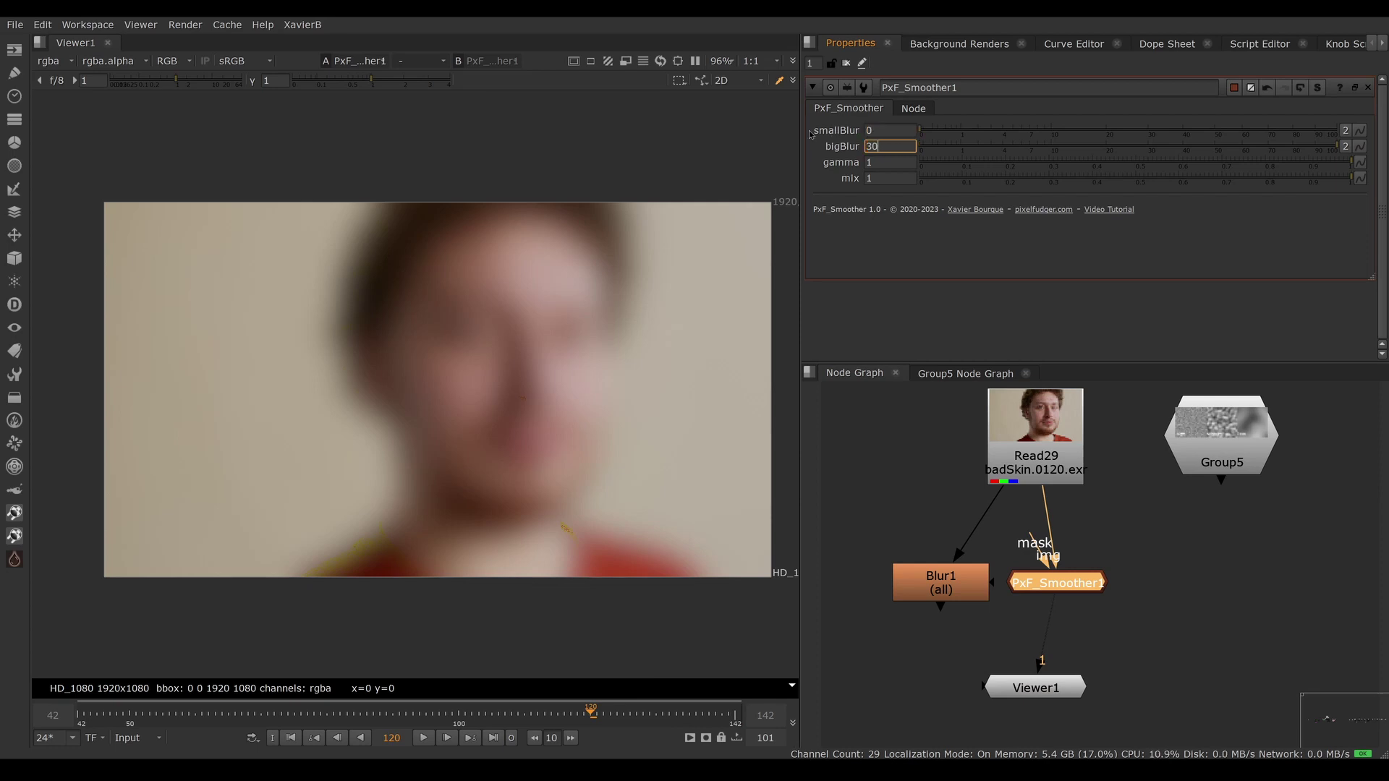
key(Return)
Assign Blur1 and PxF_Smoother1 to viewer inputs 1 and 2 and compare their outputs.
click(966, 585)
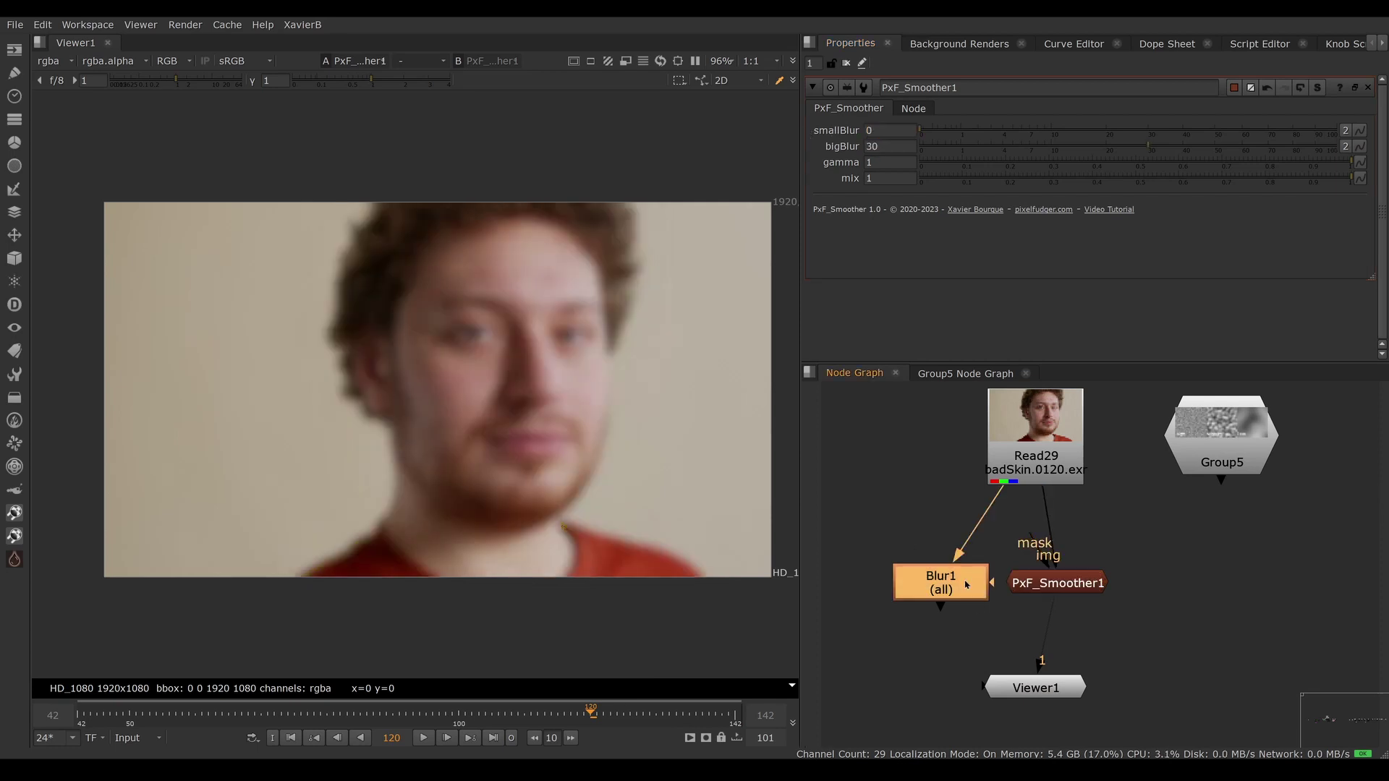
key(1)
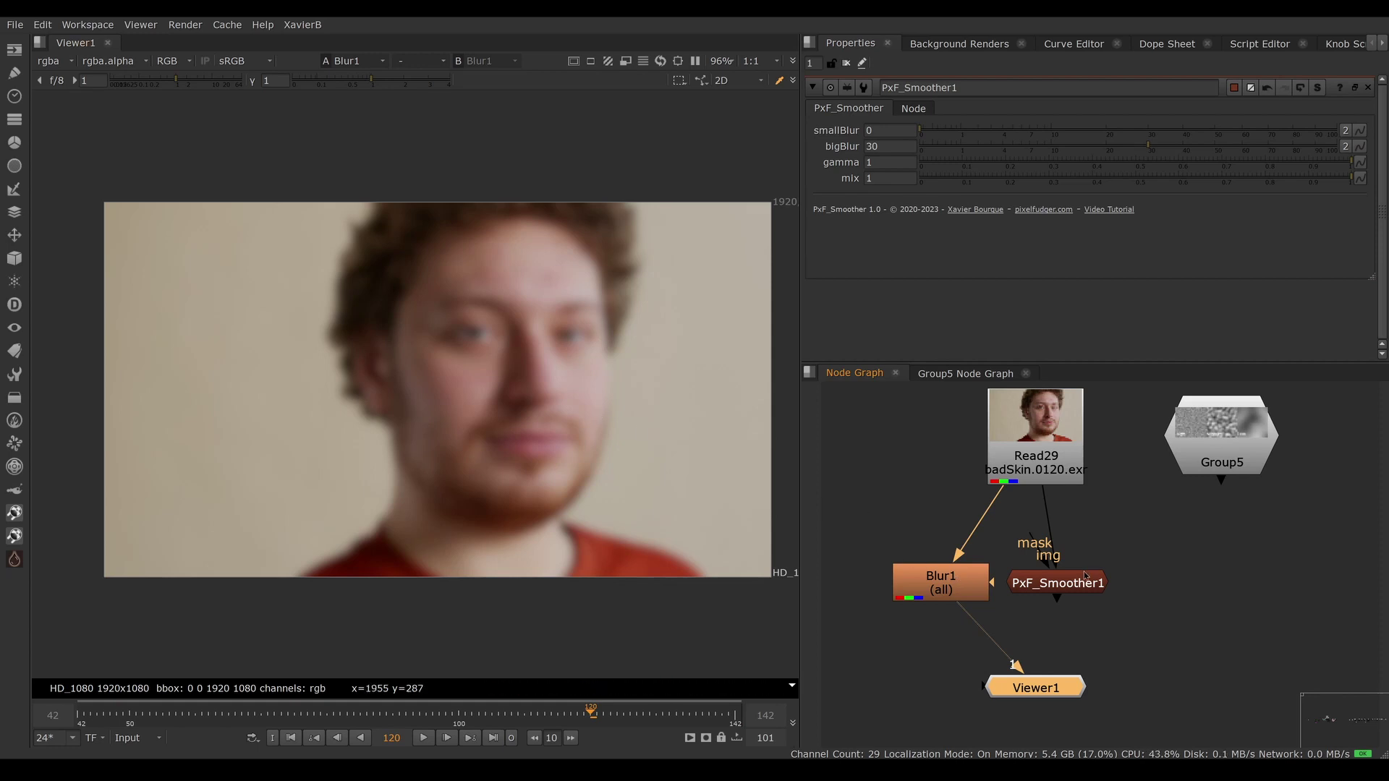
click(1076, 583)
key(2)
key(2)
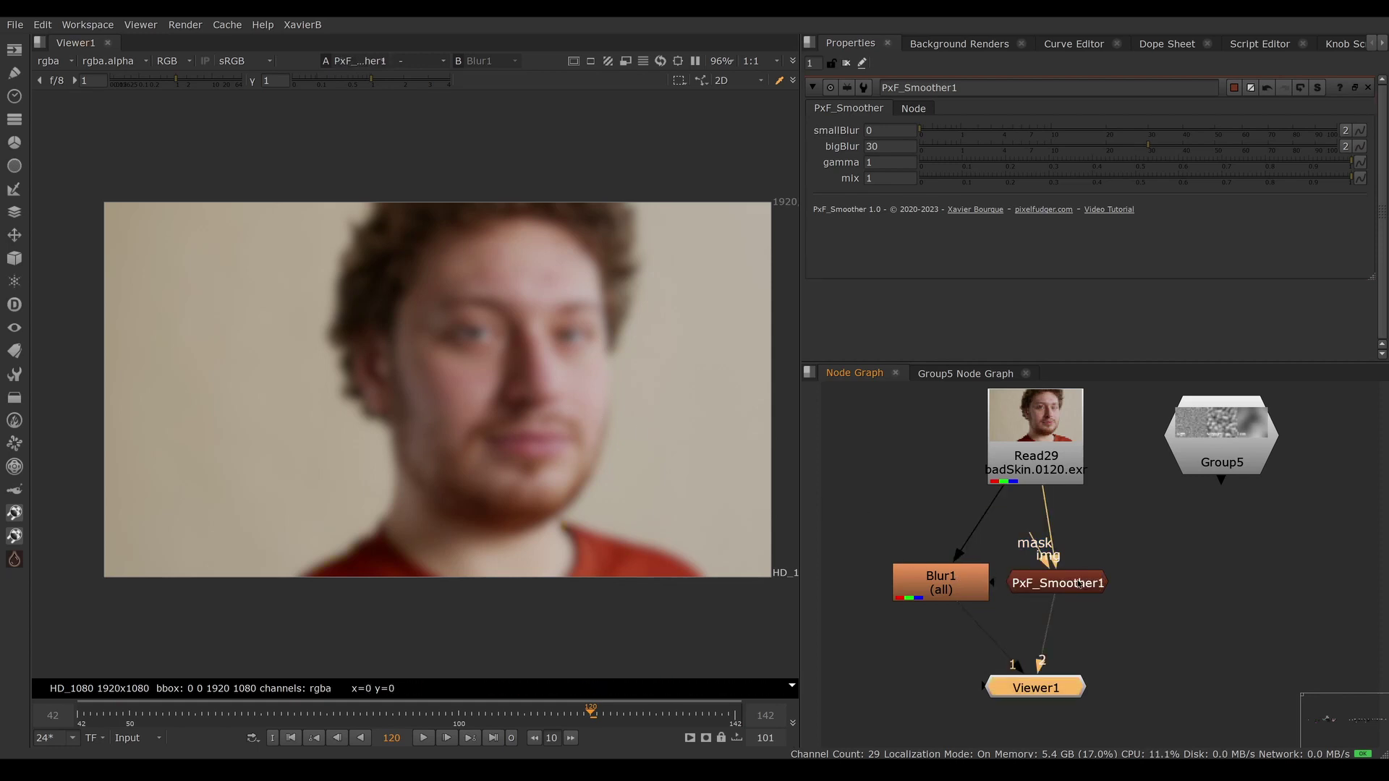
key(1)
key(2)
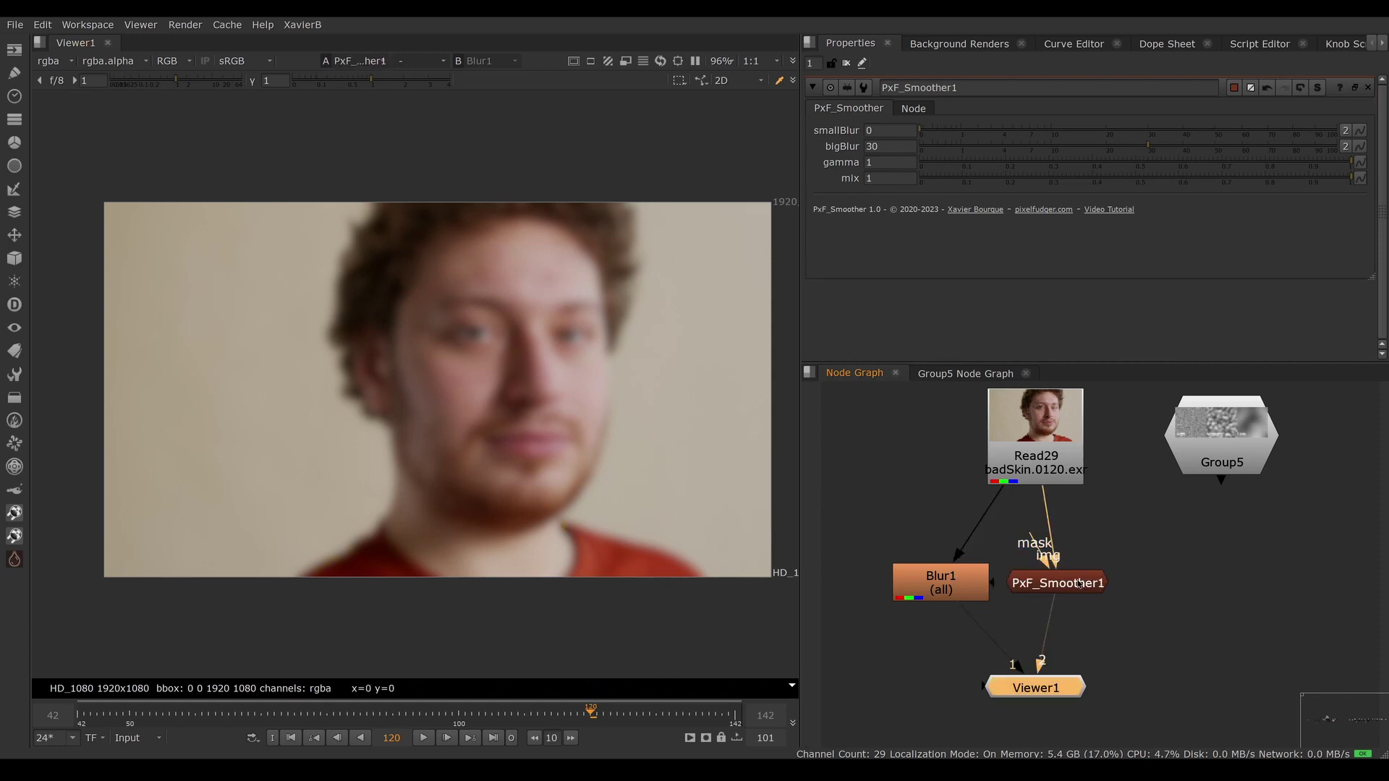
Move Blur1 aside, align PxF_Smoother1 beneath Read29 and show its output on viewer input 1.
click(1077, 586)
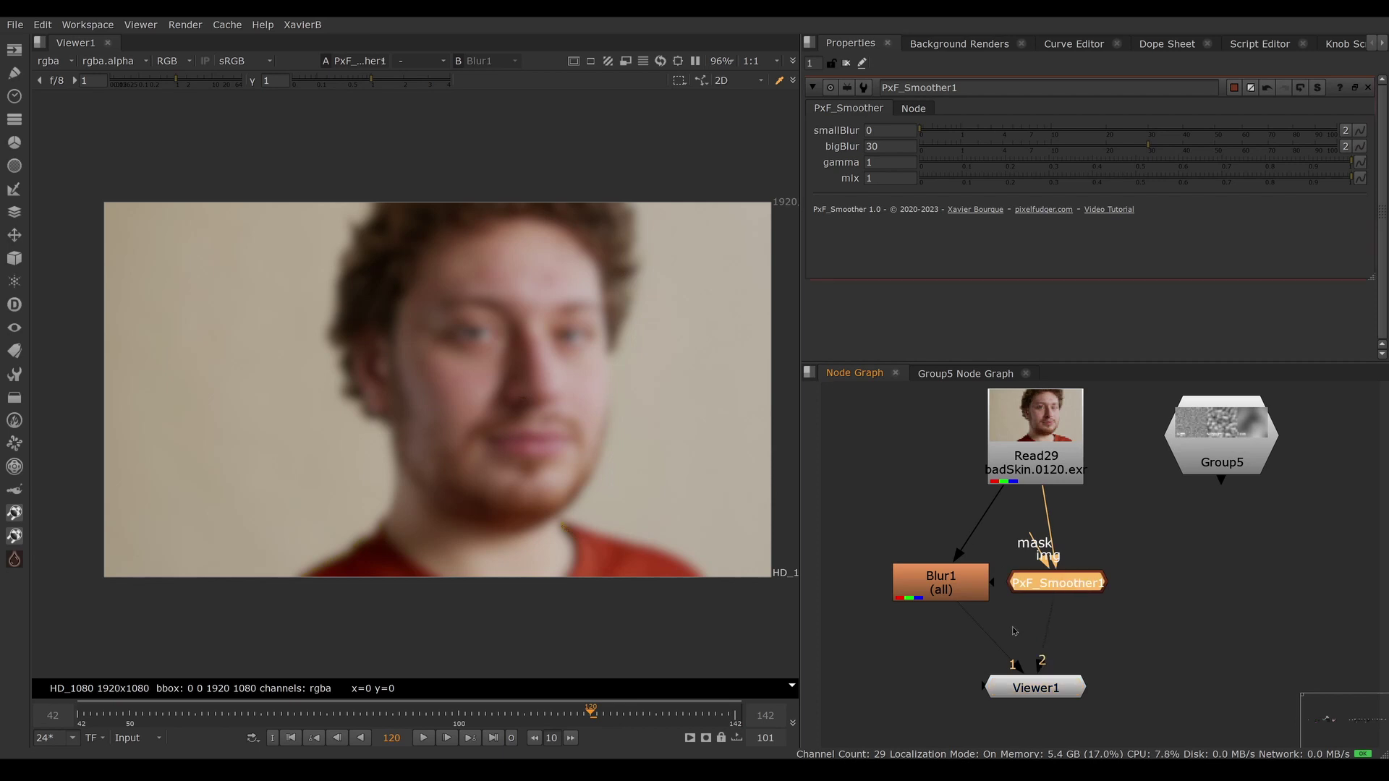
drag(940, 582, 897, 574)
drag(1056, 582, 1033, 583)
key(1)
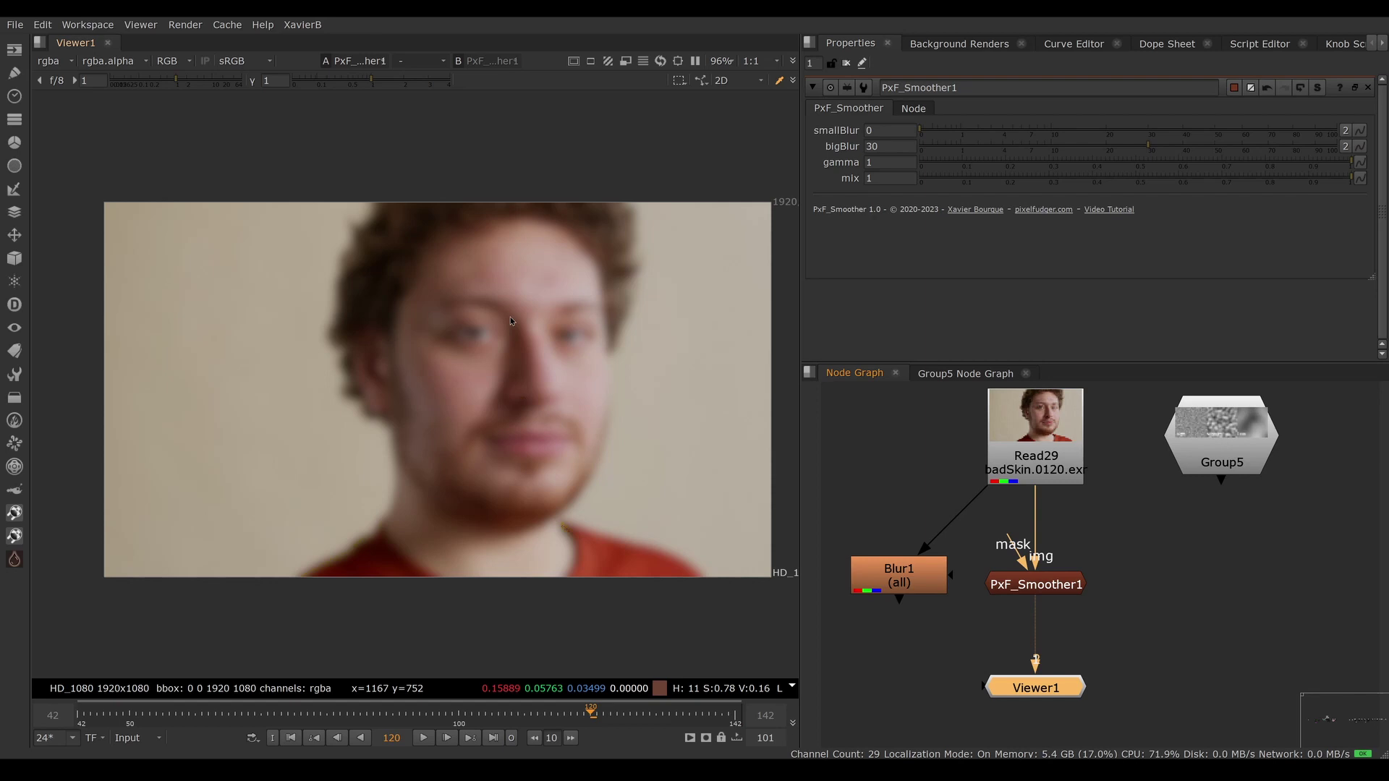
Raise PxF_Smoother1's smallBlur to about 5.8 while checking the skin around the eyes and forehead.
scroll(507, 282, up, 5)
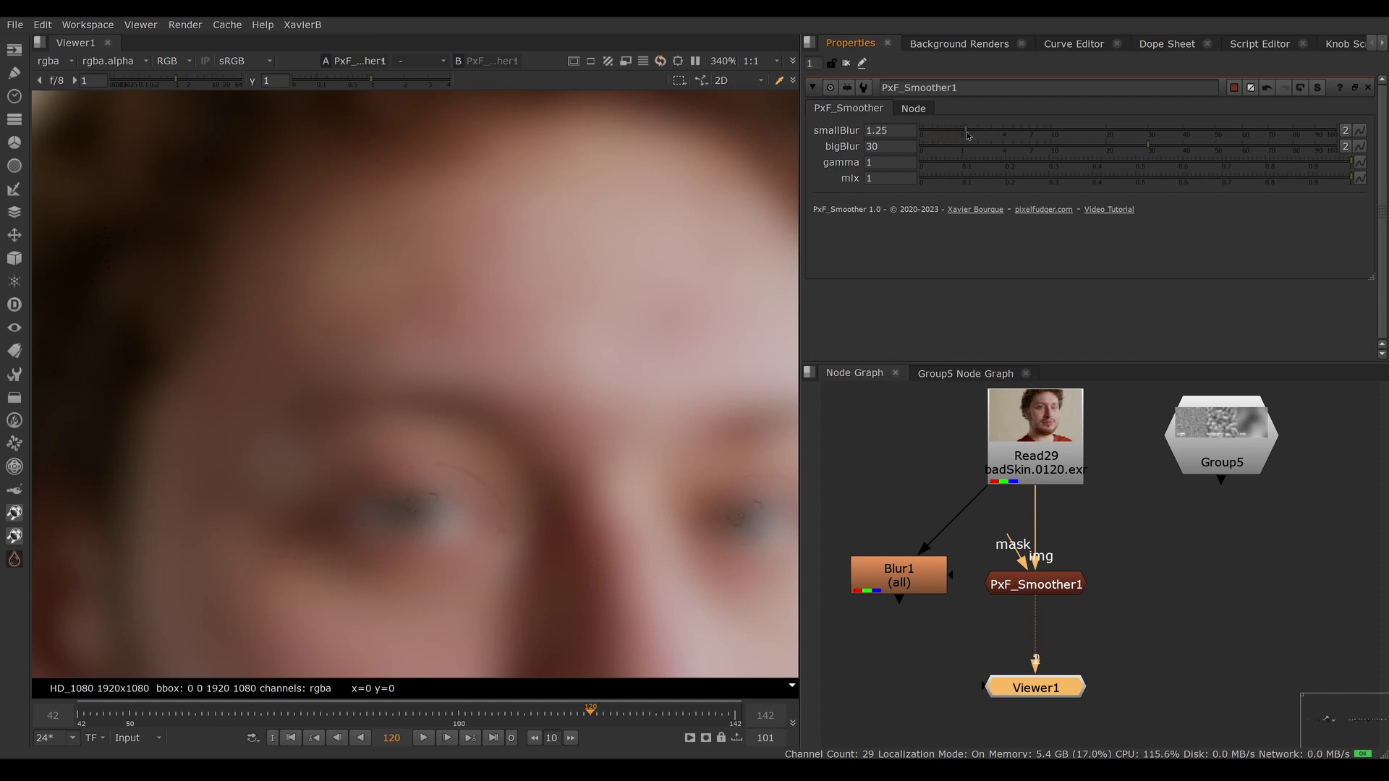
drag(934, 134, 1005, 136)
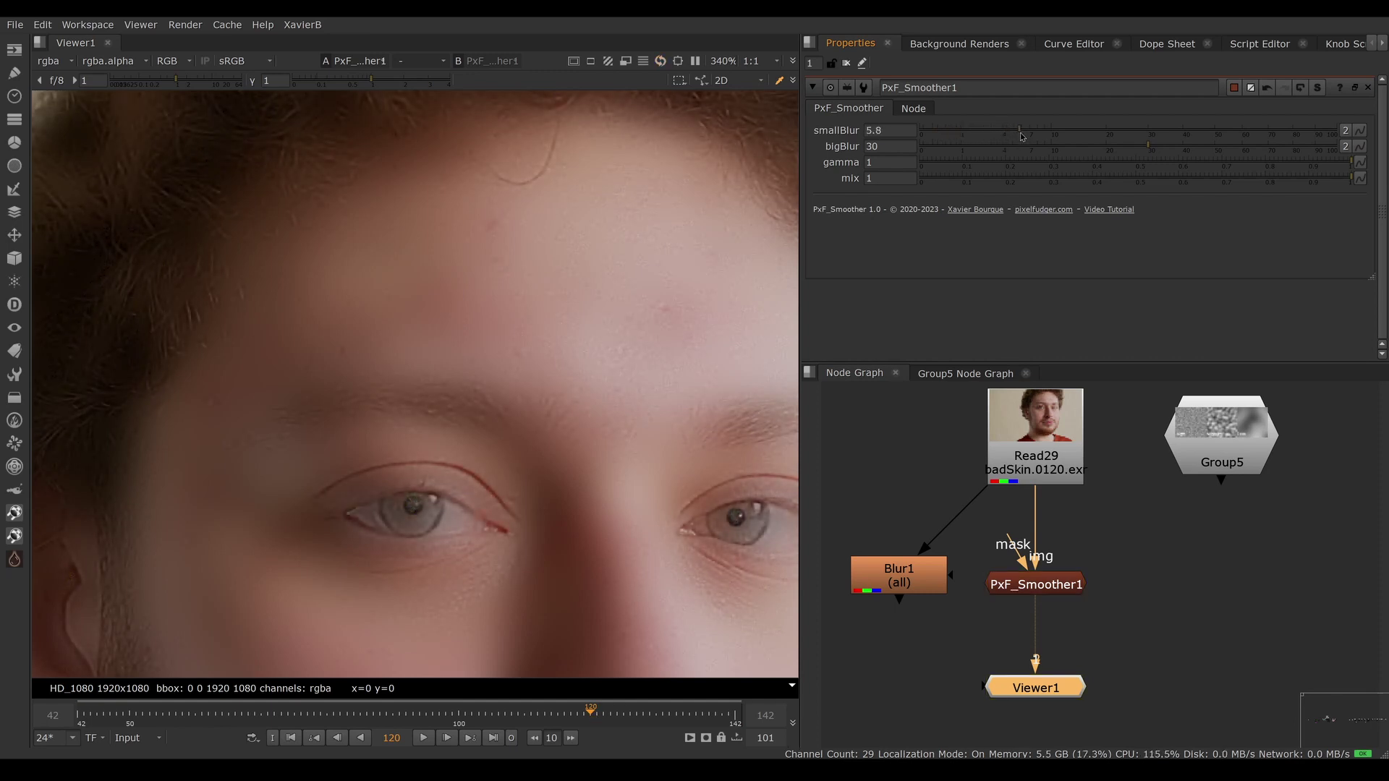
scroll(551, 385, up, 3)
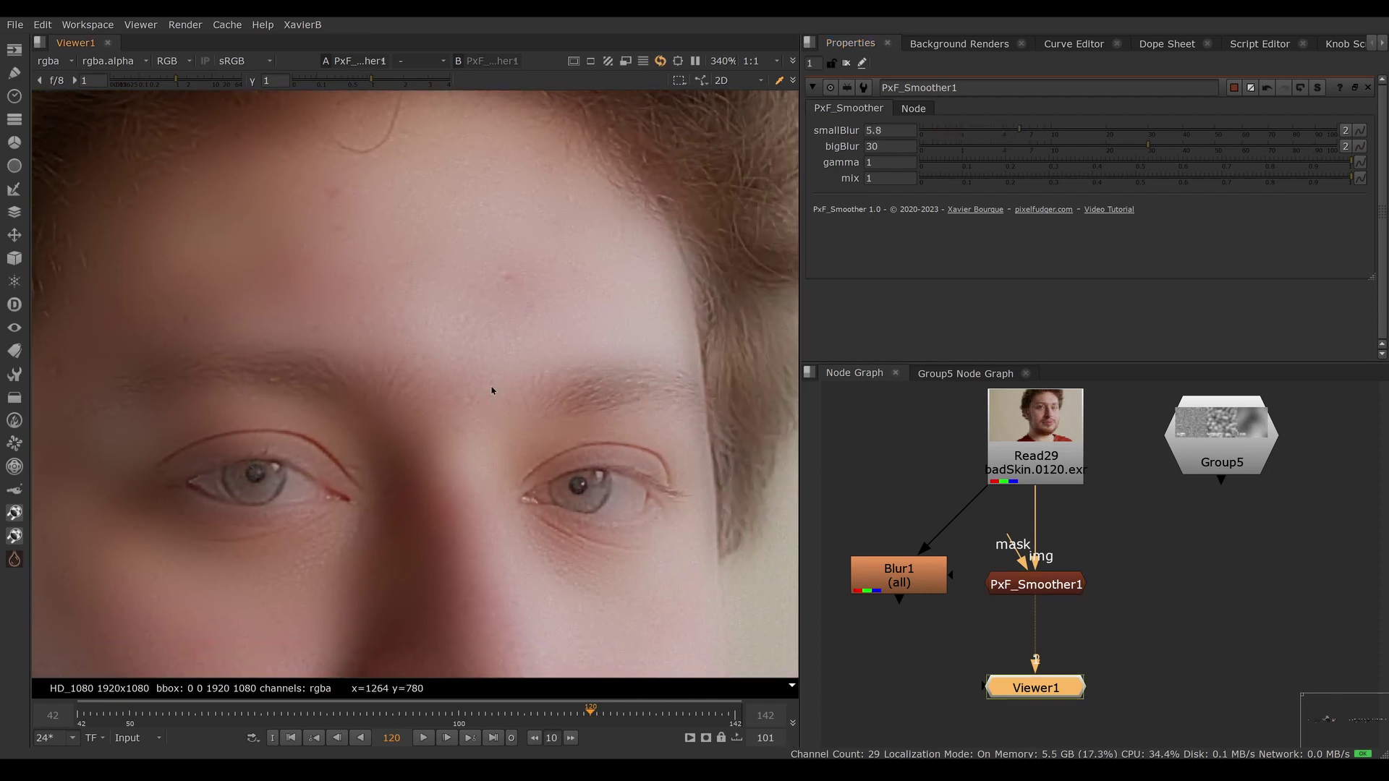
Examine the smoothed portrait's forehead, eyebrows and eyes up close for preserved skin texture.
drag(494, 325, 676, 442)
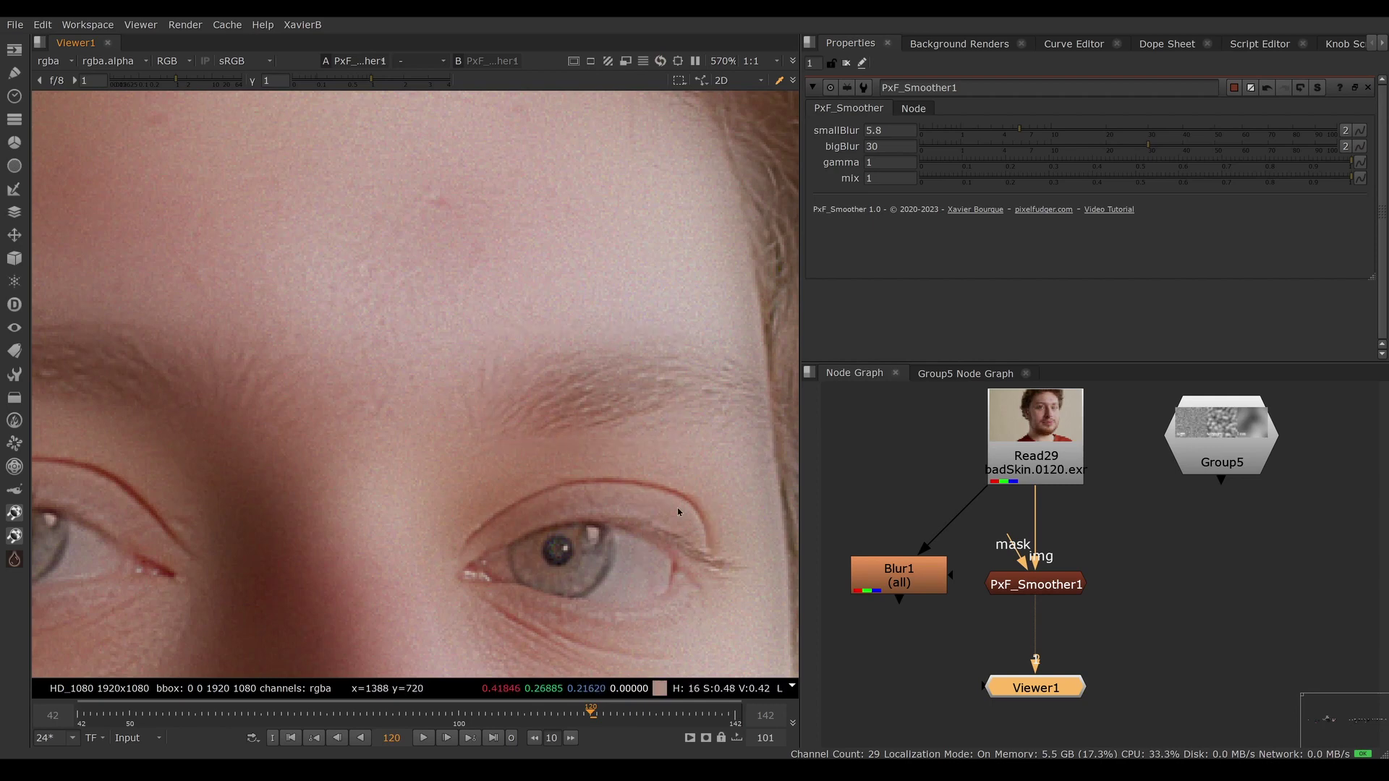
middle_drag(428, 281, 509, 437)
drag(568, 211, 636, 305)
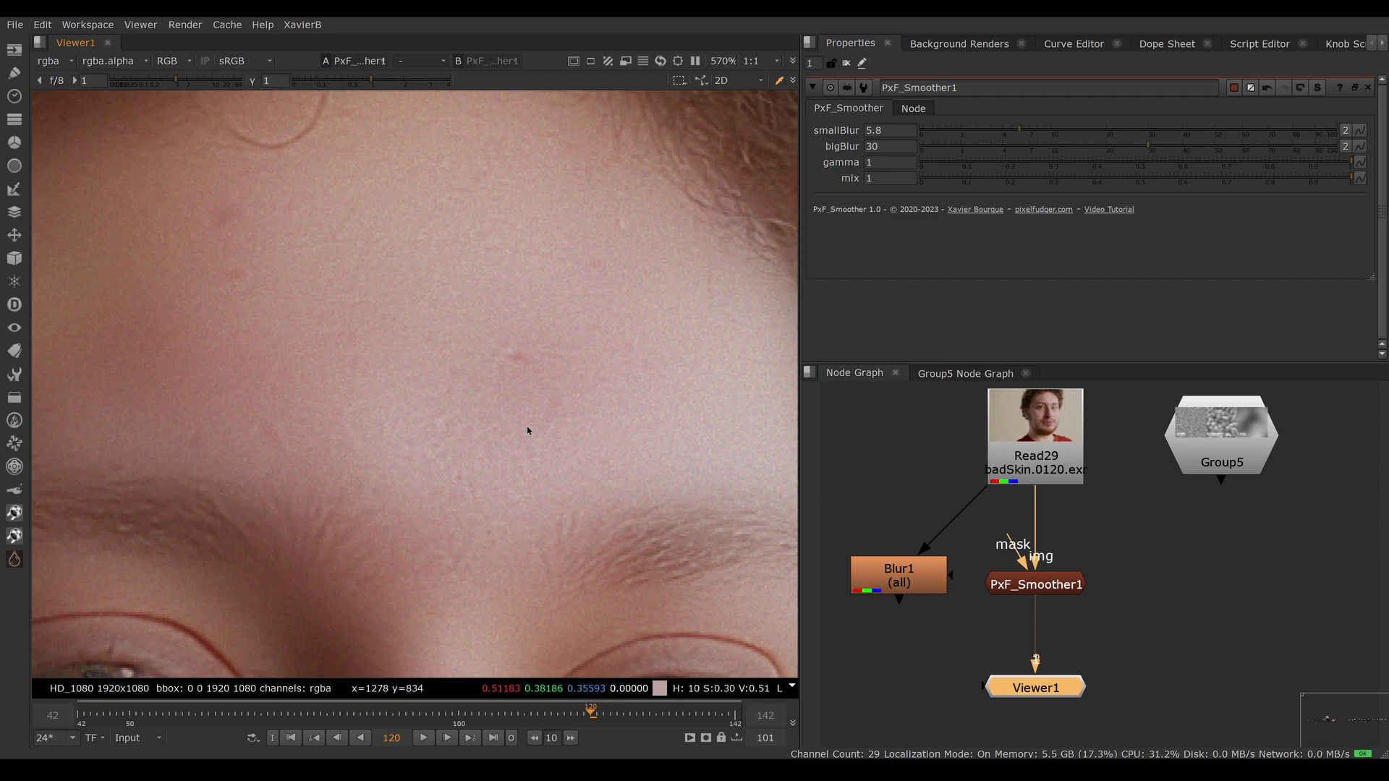
scroll(536, 375, down, 3)
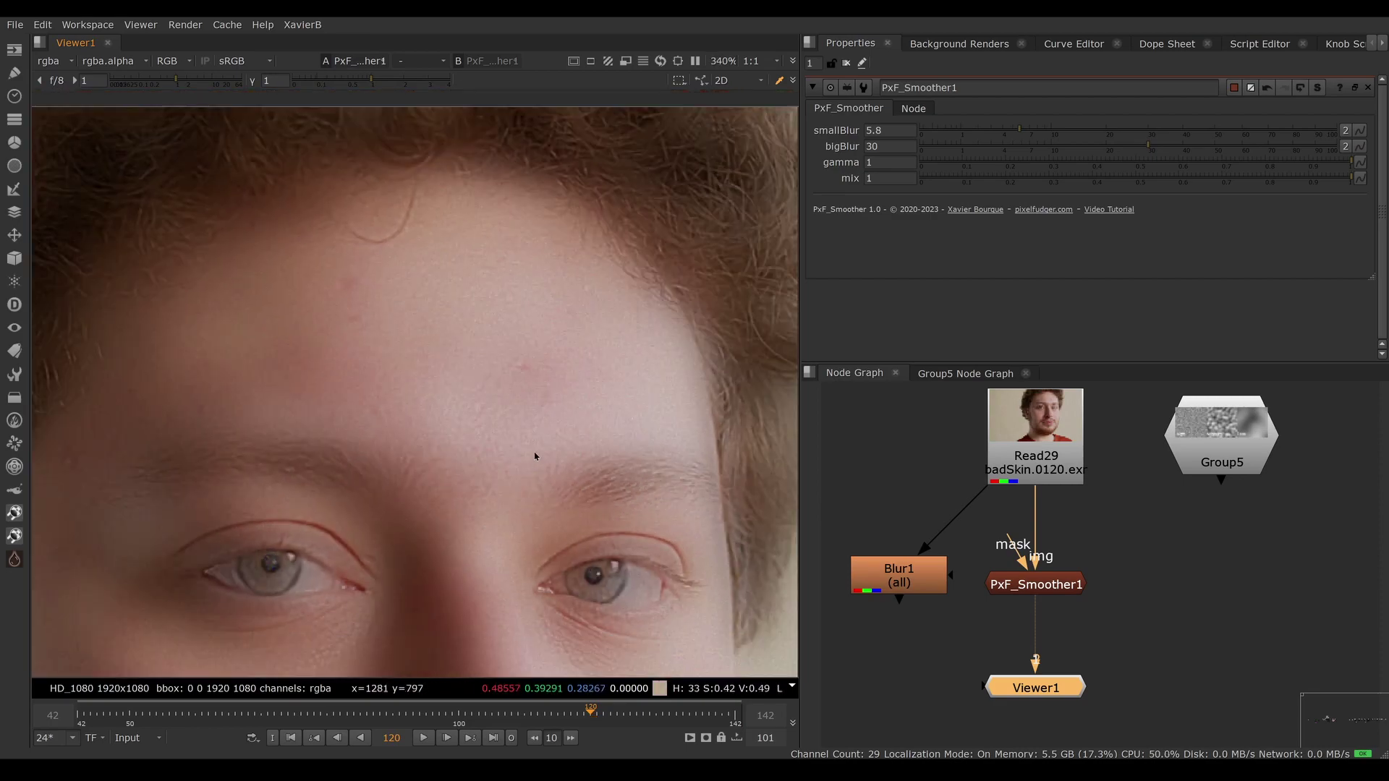
middle_drag(536, 458, 563, 325)
Set PxF_Smoother1's smallBlur to 6 and check the result on the whole face.
drag(883, 129, 845, 133)
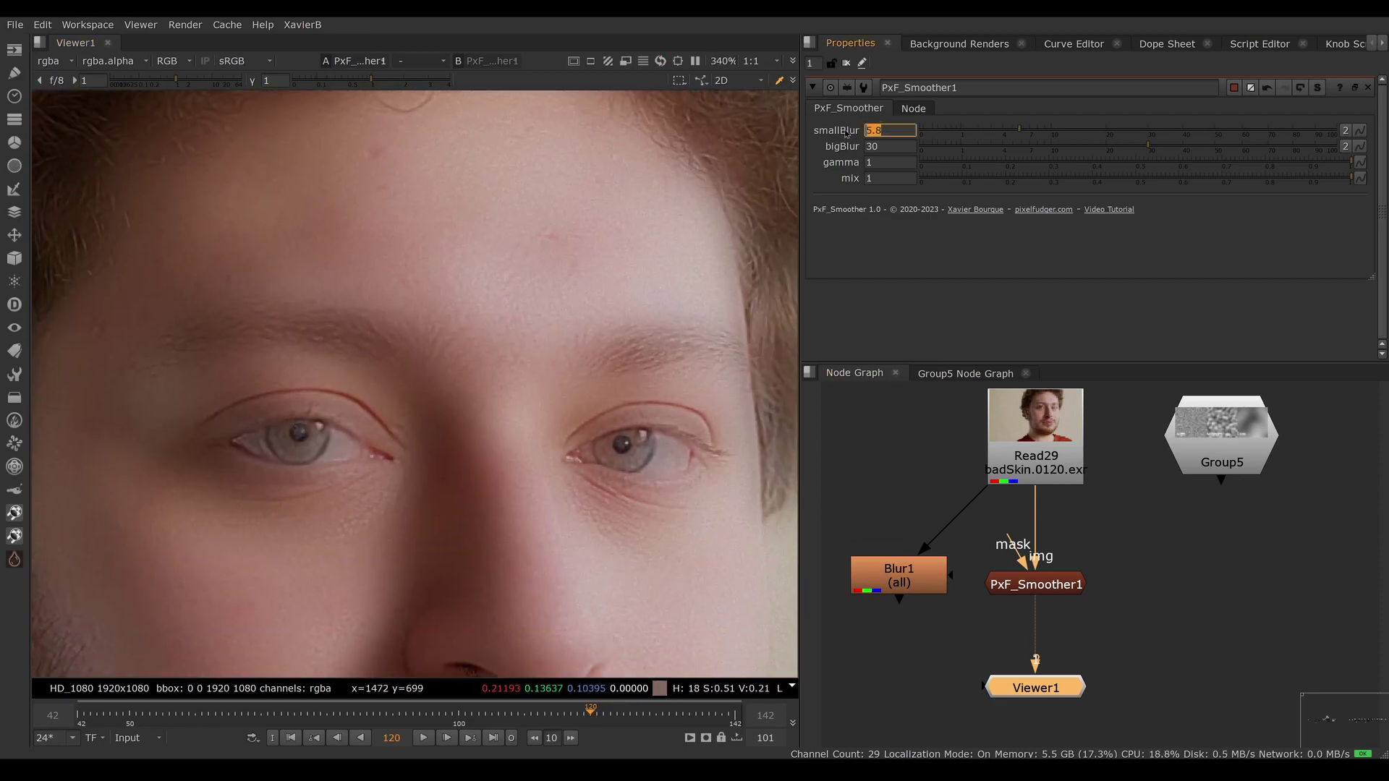
text(6)
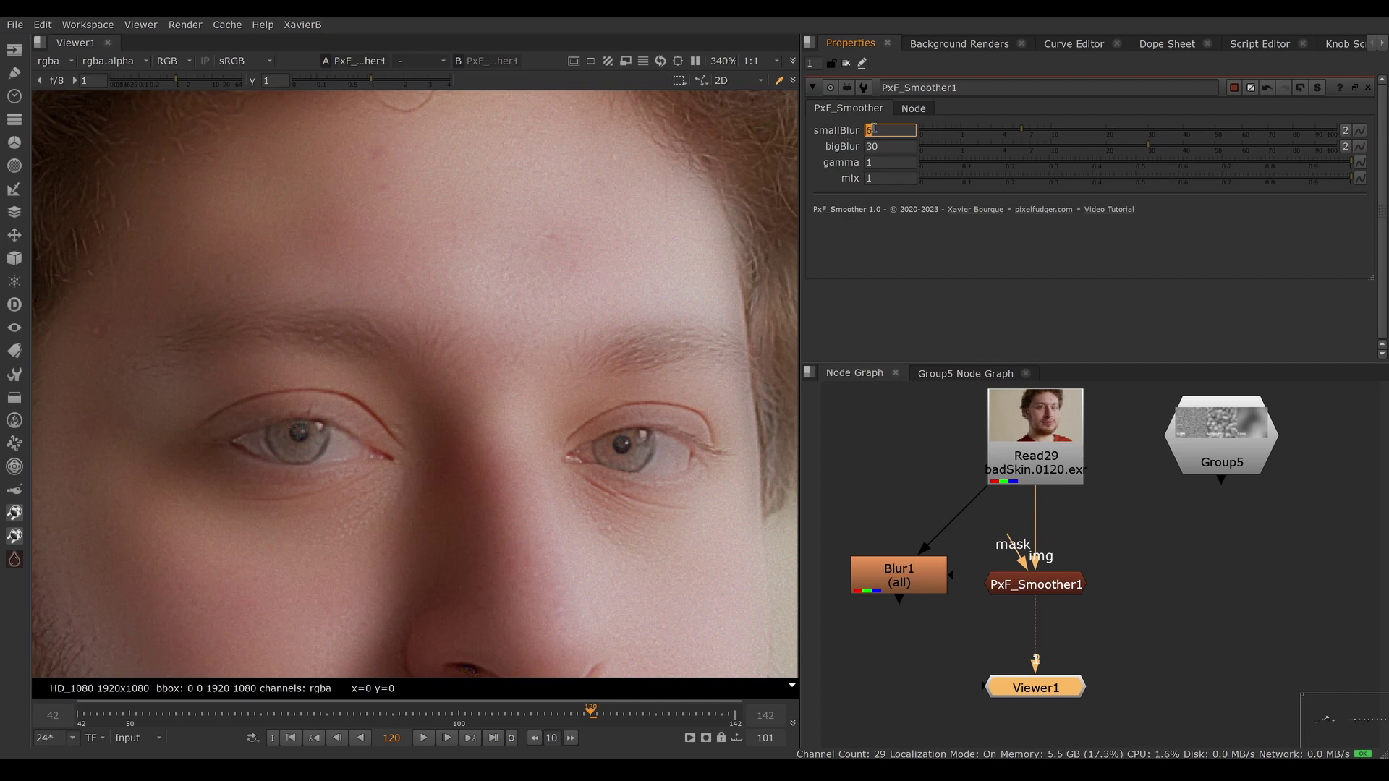
scroll(511, 384, down, 3)
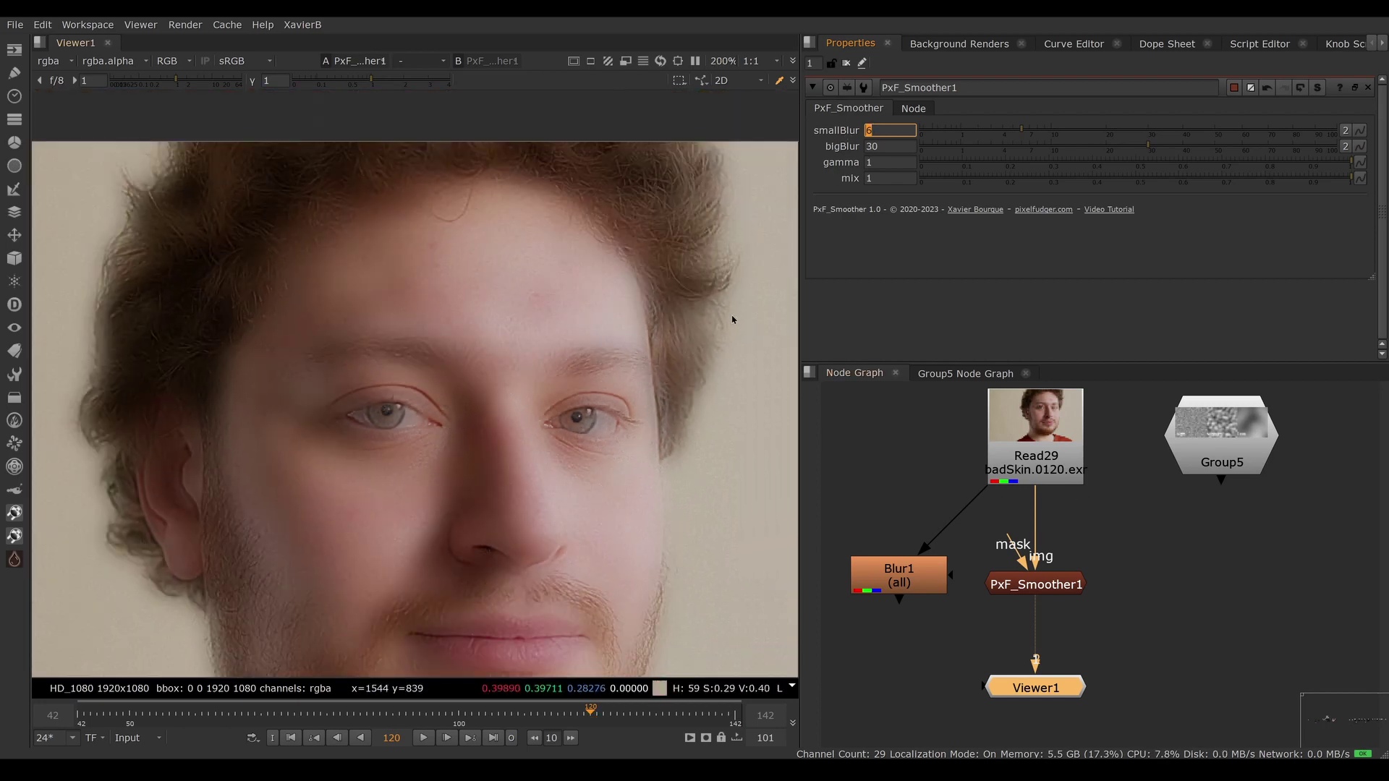
Check what PxF_Smoother1's smallBlur and bigBlur parameters preserve, and review their effect on the whole face.
click(891, 131)
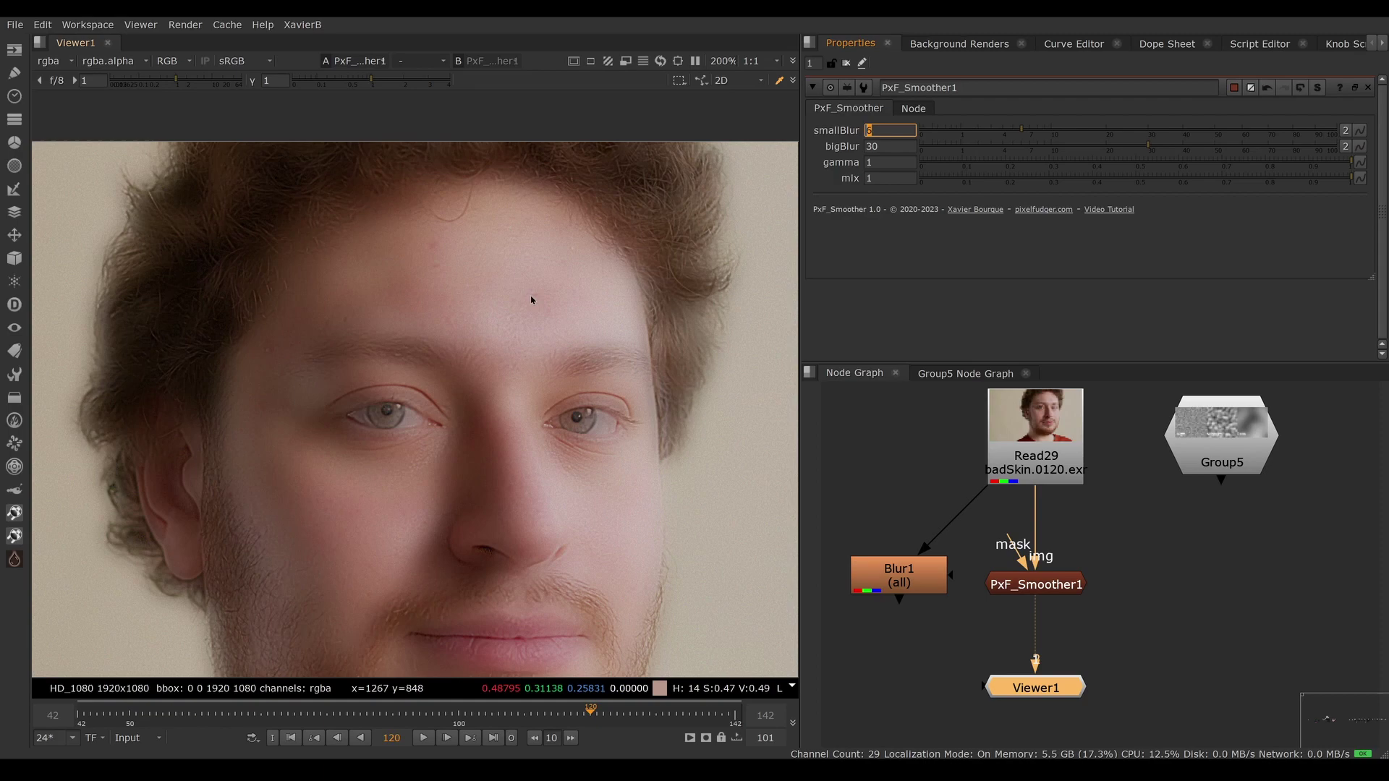
key(Tab)
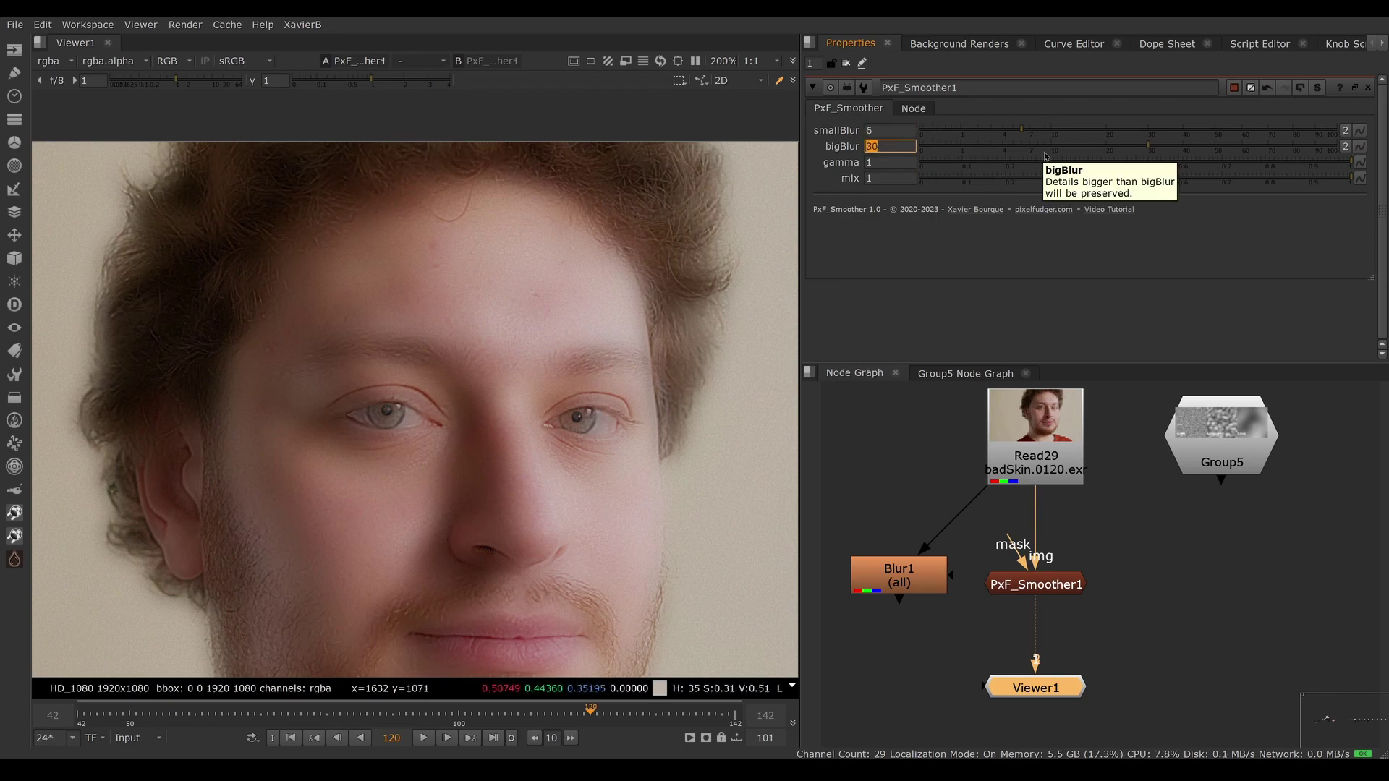
scroll(561, 529, down, 2)
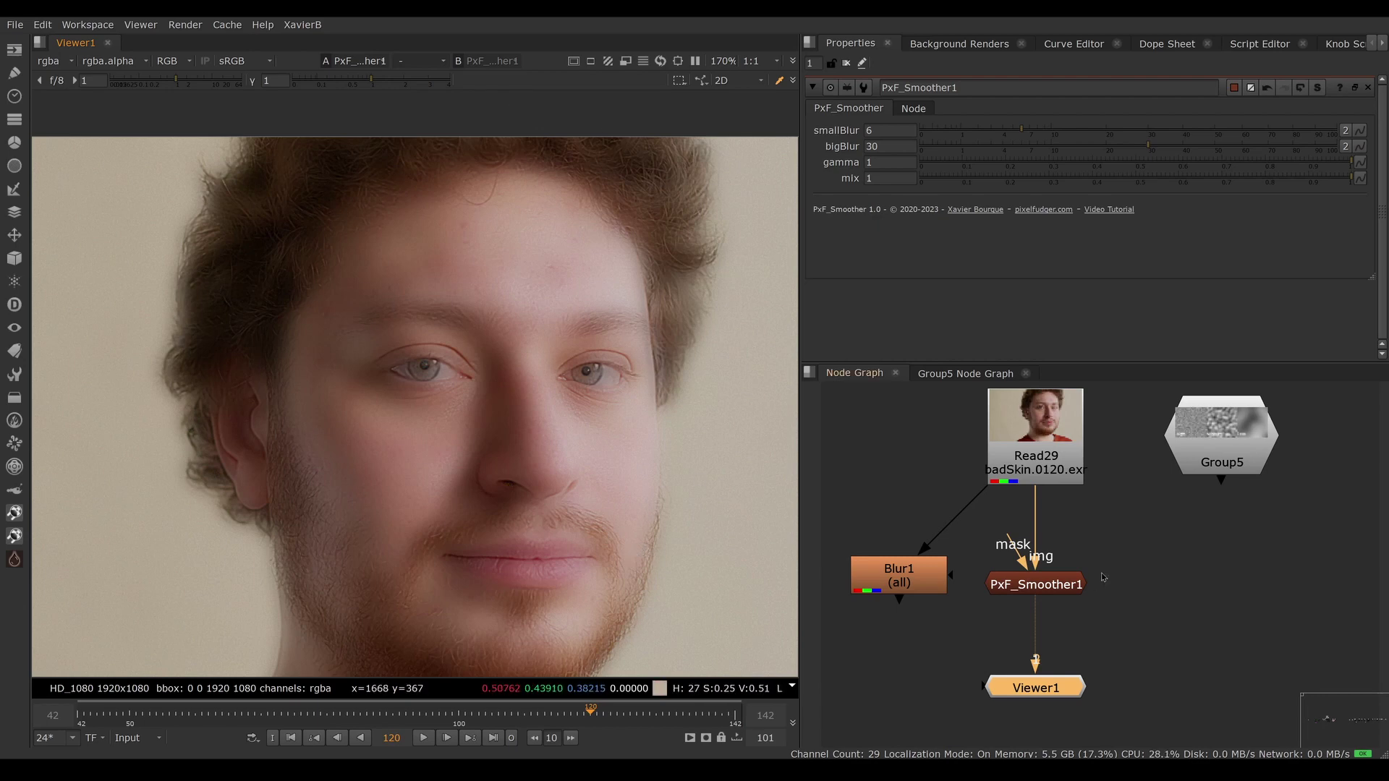
Add a RotoPaint node beside PxF_Smoother1 and connect the smoother's mask input to it.
click(1153, 539)
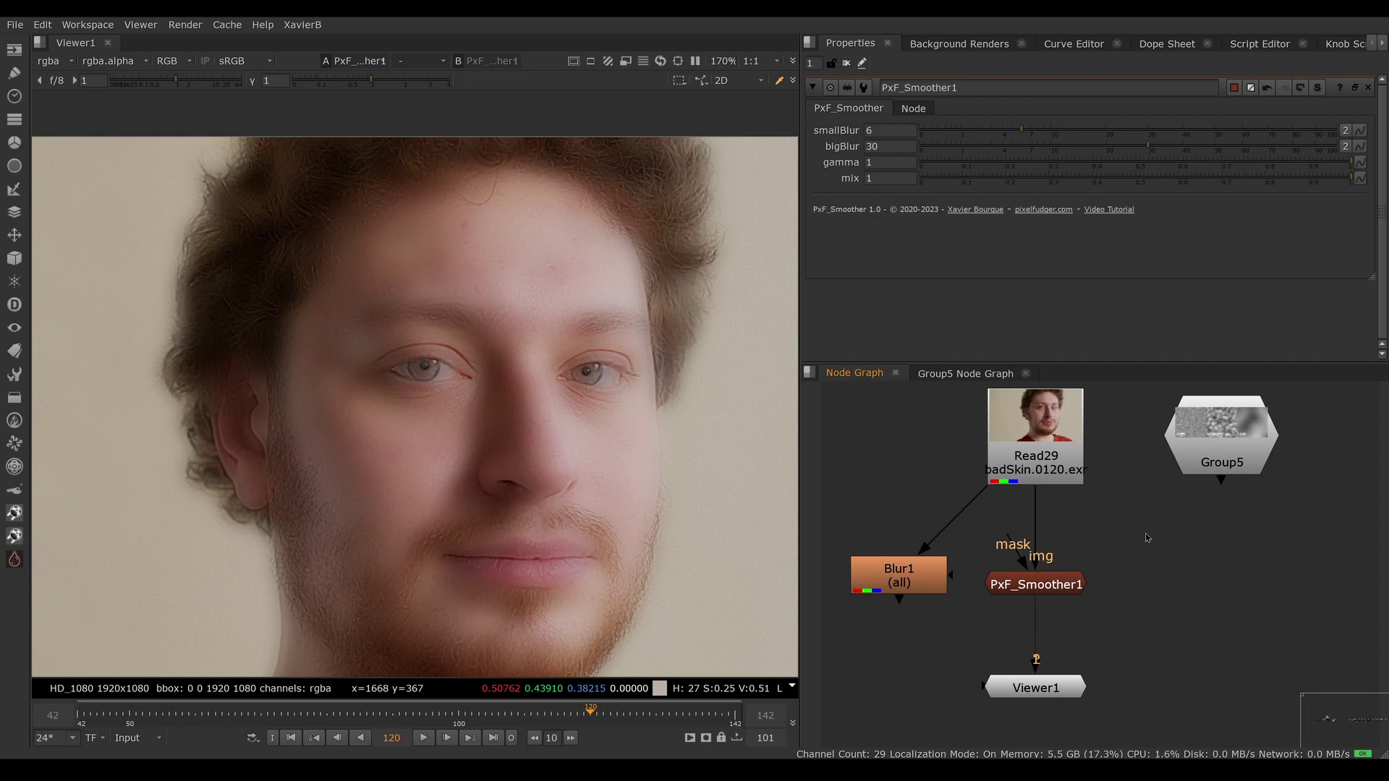
key(p)
drag(1011, 541, 1160, 543)
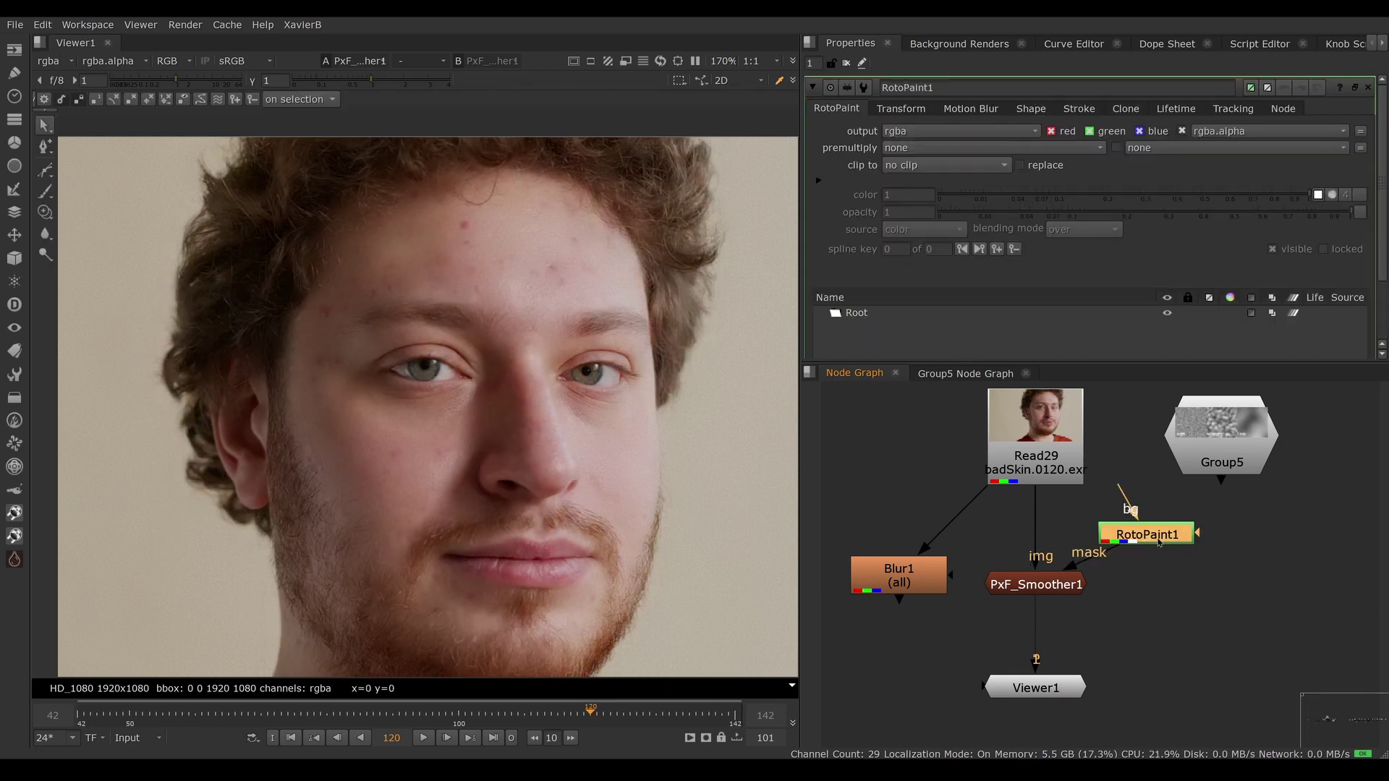
Paint the mask over the blemished cheek and forehead with a brush of hardness 0 and size about 133.5.
drag(45, 194, 73, 187)
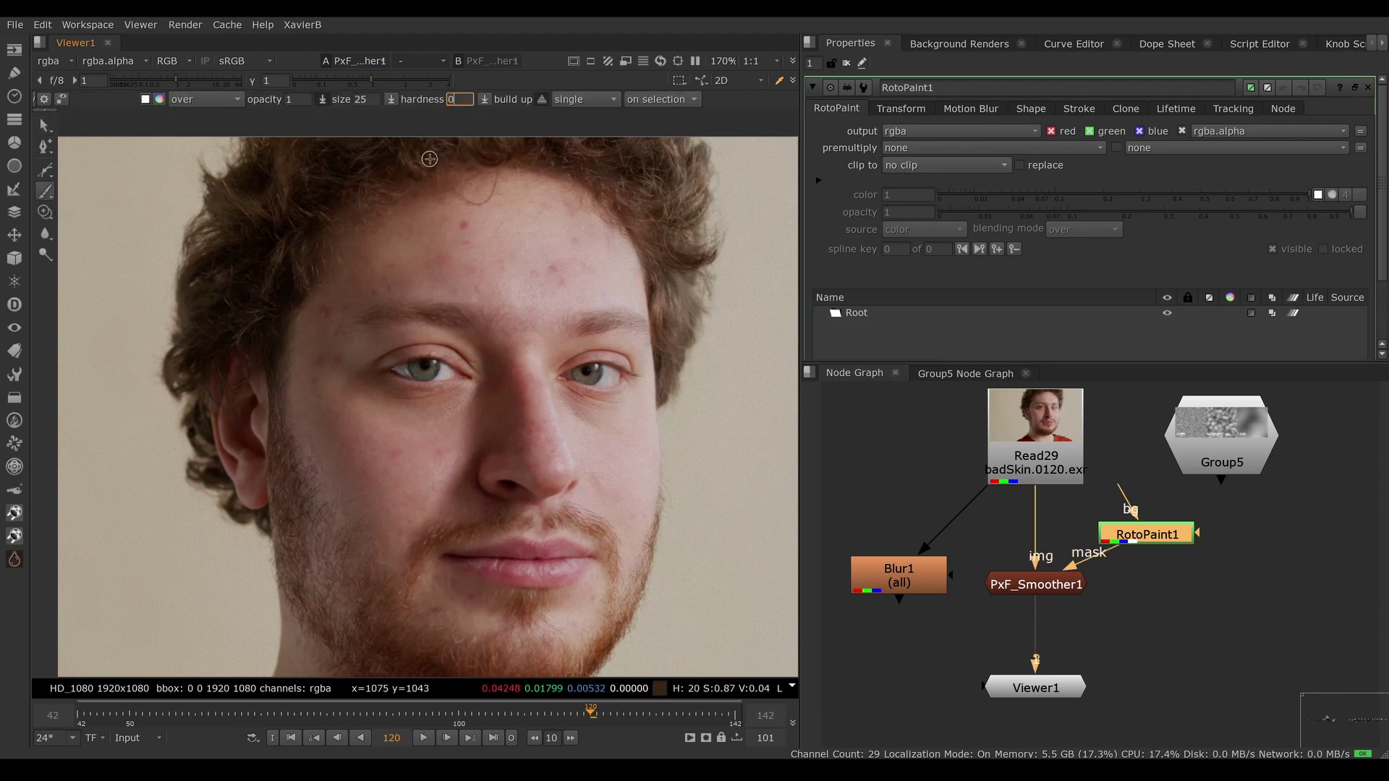
shift+drag(415, 283, 456, 283)
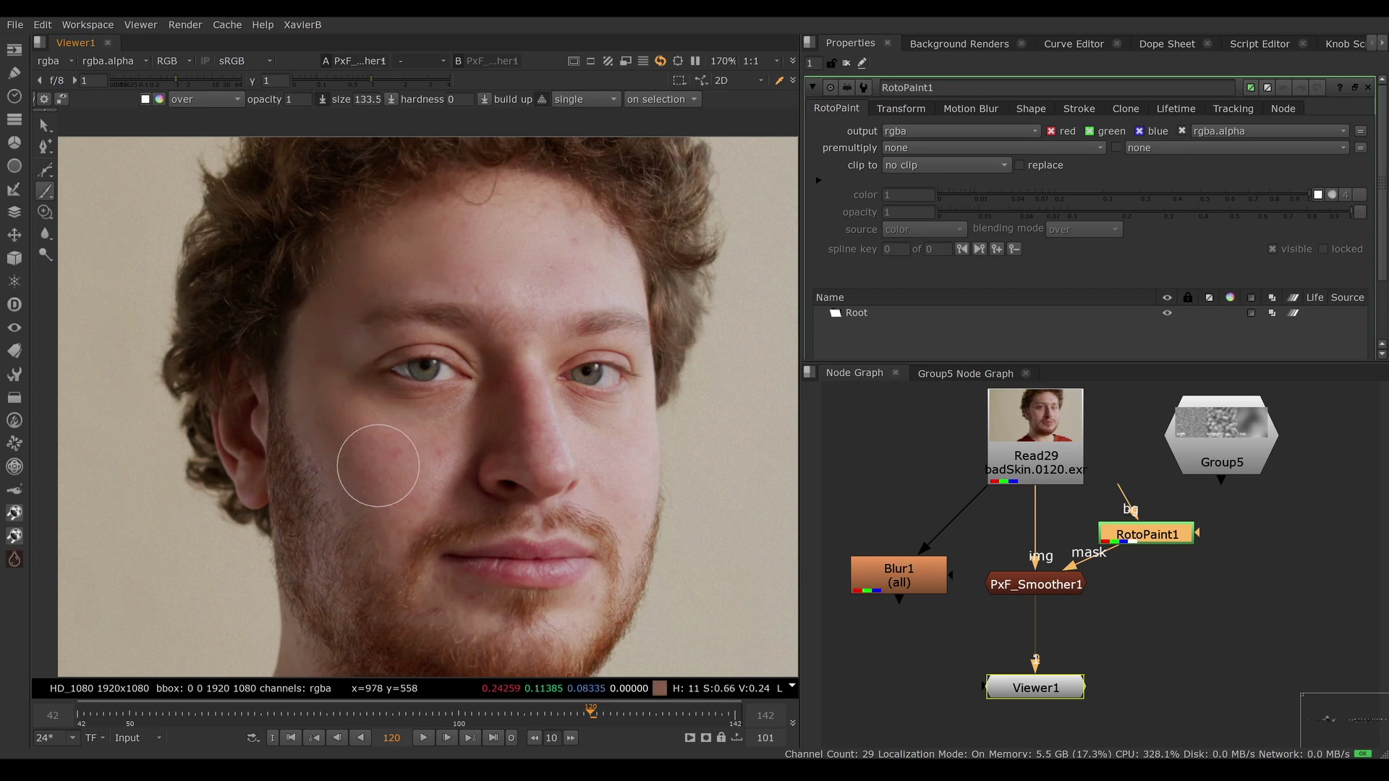
mouse_move(426, 458)
mouse_down()
mouse_move(434, 426)
mouse_move(471, 444)
mouse_move(390, 510)
mouse_move(341, 471)
mouse_move(307, 422)
mouse_move(329, 380)
mouse_up()
mouse_move(444, 257)
mouse_down()
mouse_move(440, 235)
mouse_move(471, 277)
mouse_move(419, 263)
mouse_move(367, 273)
mouse_move(391, 279)
mouse_up()
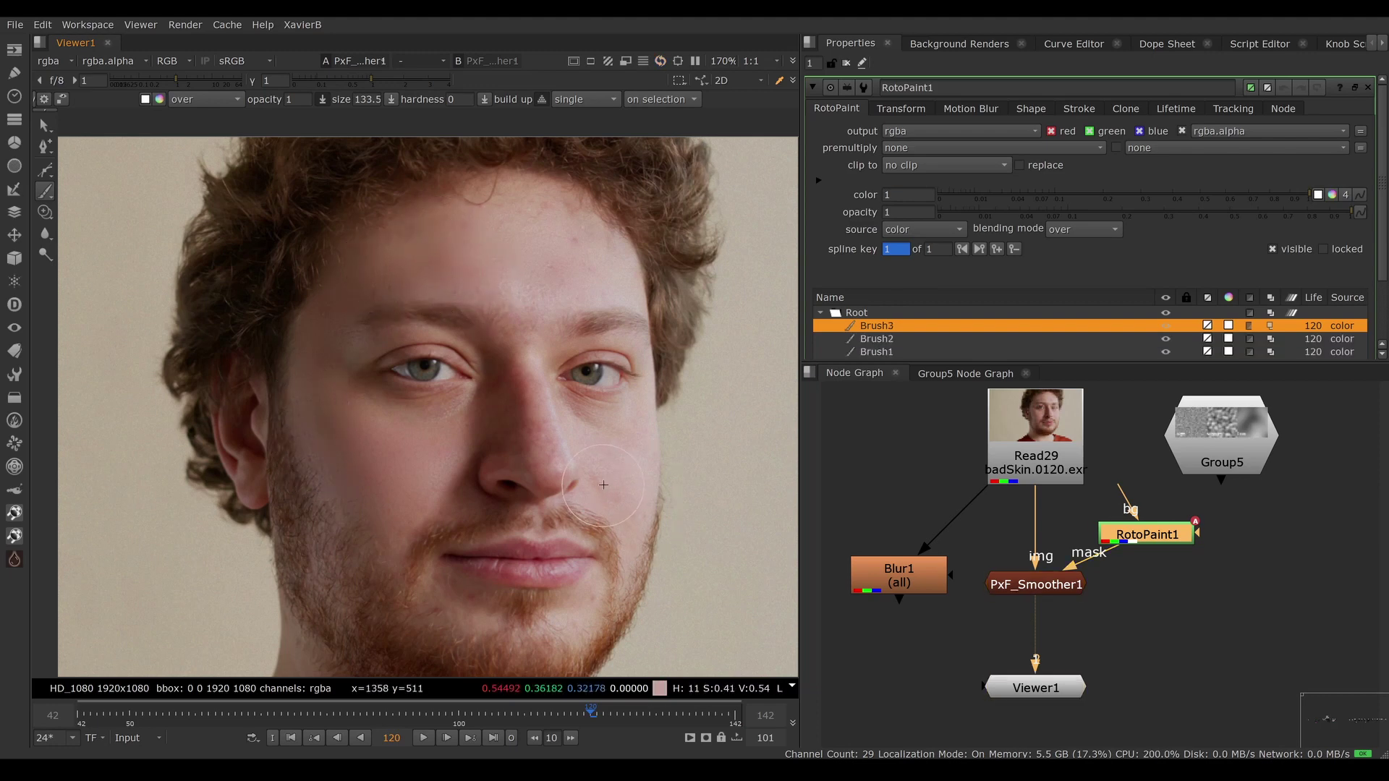
Reduce the brush size to about 101 and paint the mask over the remaining cheek, under-eye, brow and forehead blemishes.
mouse_move(600, 435)
shift+mouse_down()
mouse_move(579, 434)
mouse_move(570, 407)
mouse_move(612, 434)
mouse_move(594, 411)
shift+mouse_up()
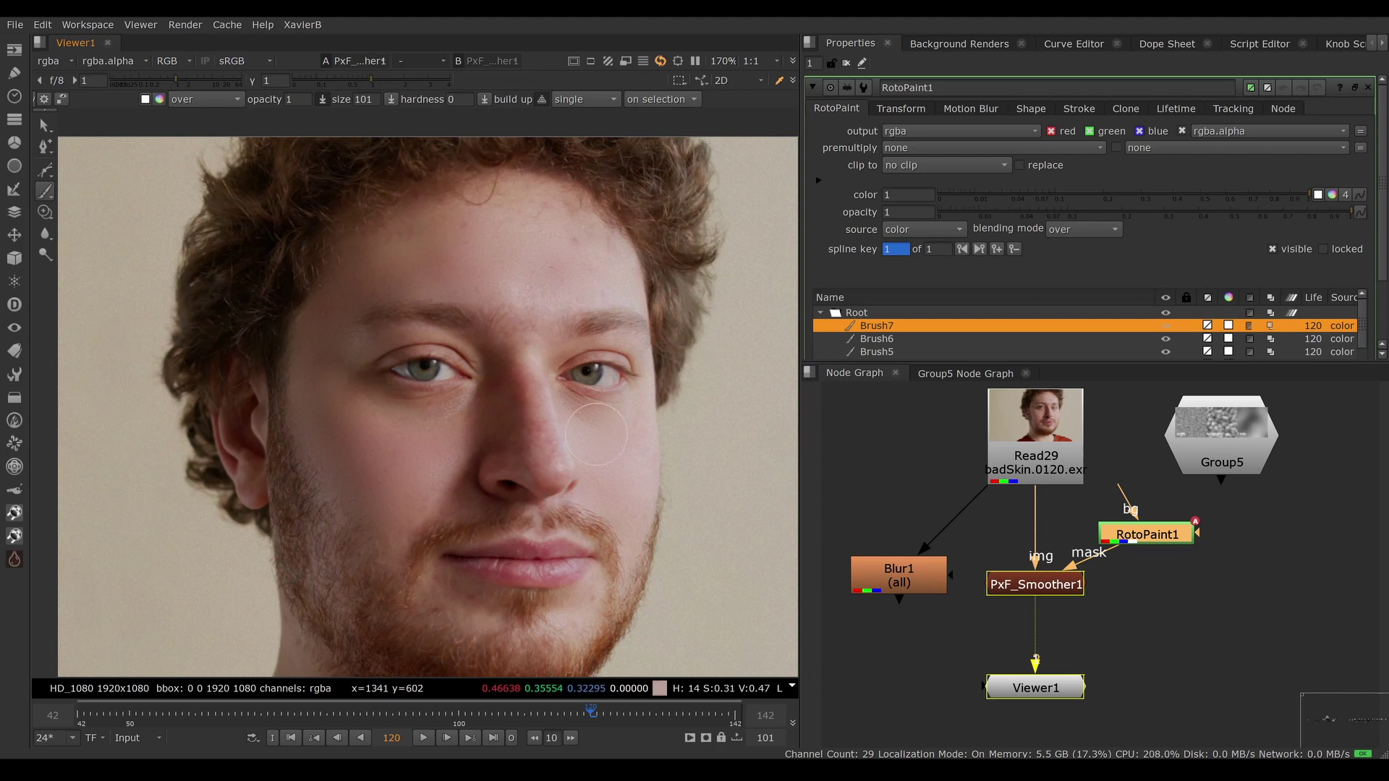
mouse_move(412, 425)
mouse_down()
mouse_move(455, 414)
mouse_move(453, 440)
mouse_up()
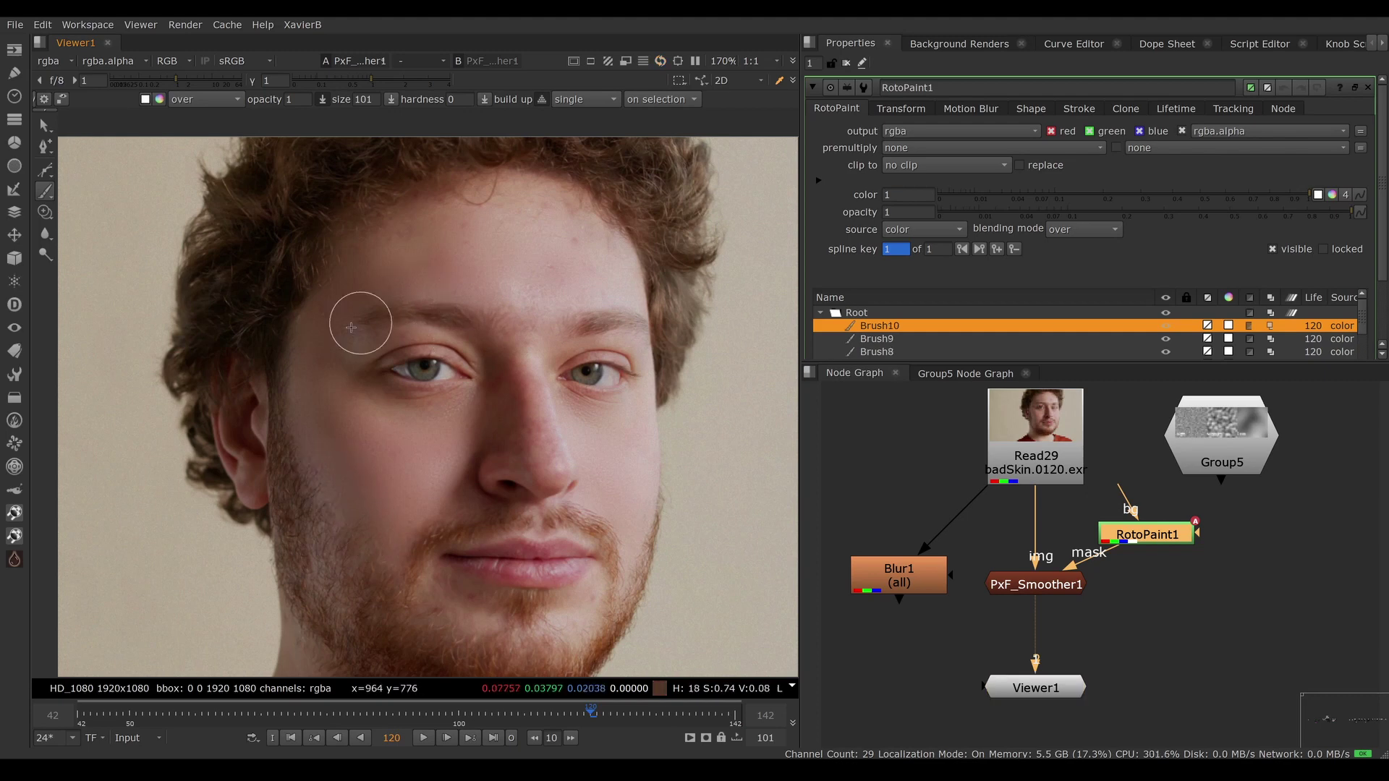
drag(362, 326, 344, 340)
mouse_move(422, 279)
mouse_down()
mouse_move(449, 267)
mouse_move(447, 239)
mouse_move(384, 234)
mouse_up()
drag(552, 242, 584, 254)
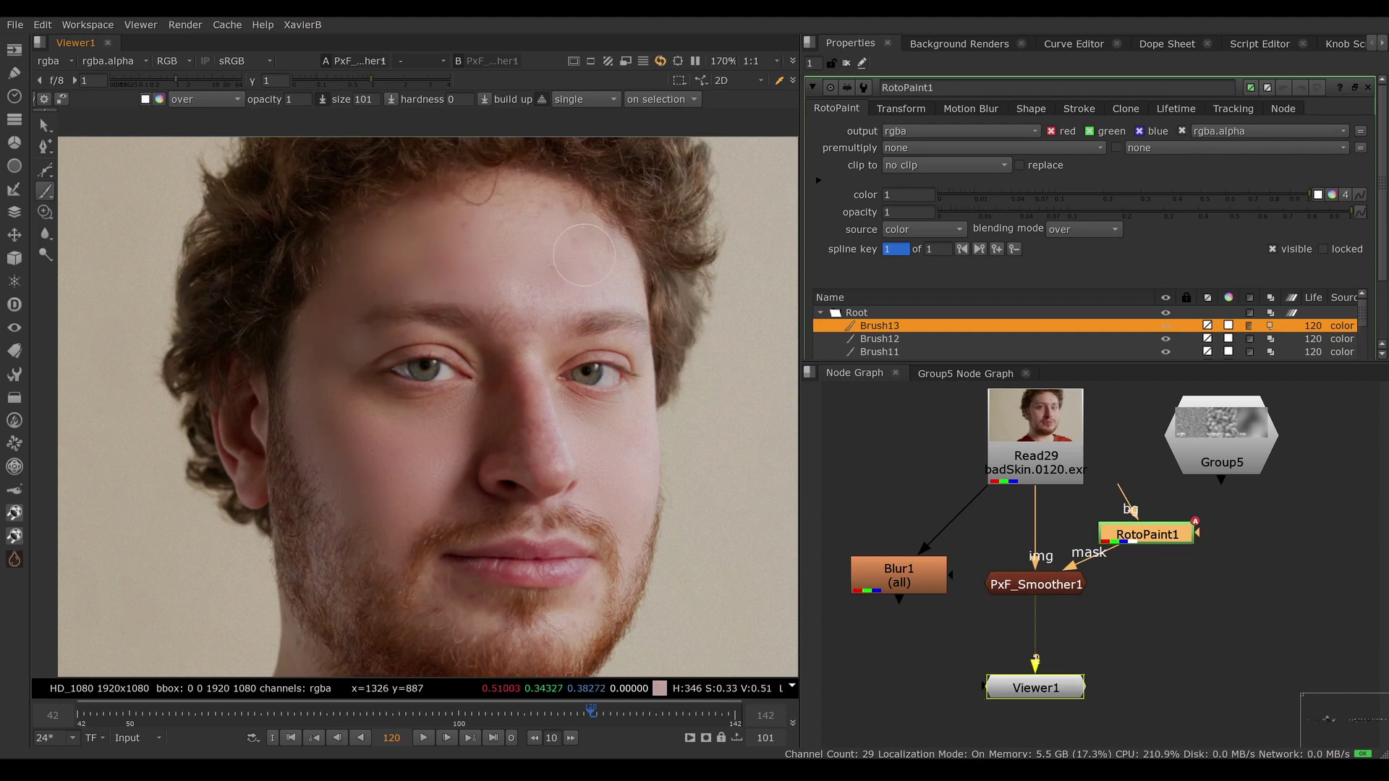
drag(539, 199, 468, 231)
mouse_move(504, 307)
mouse_down()
mouse_move(537, 297)
mouse_move(528, 340)
mouse_up()
drag(568, 256, 595, 228)
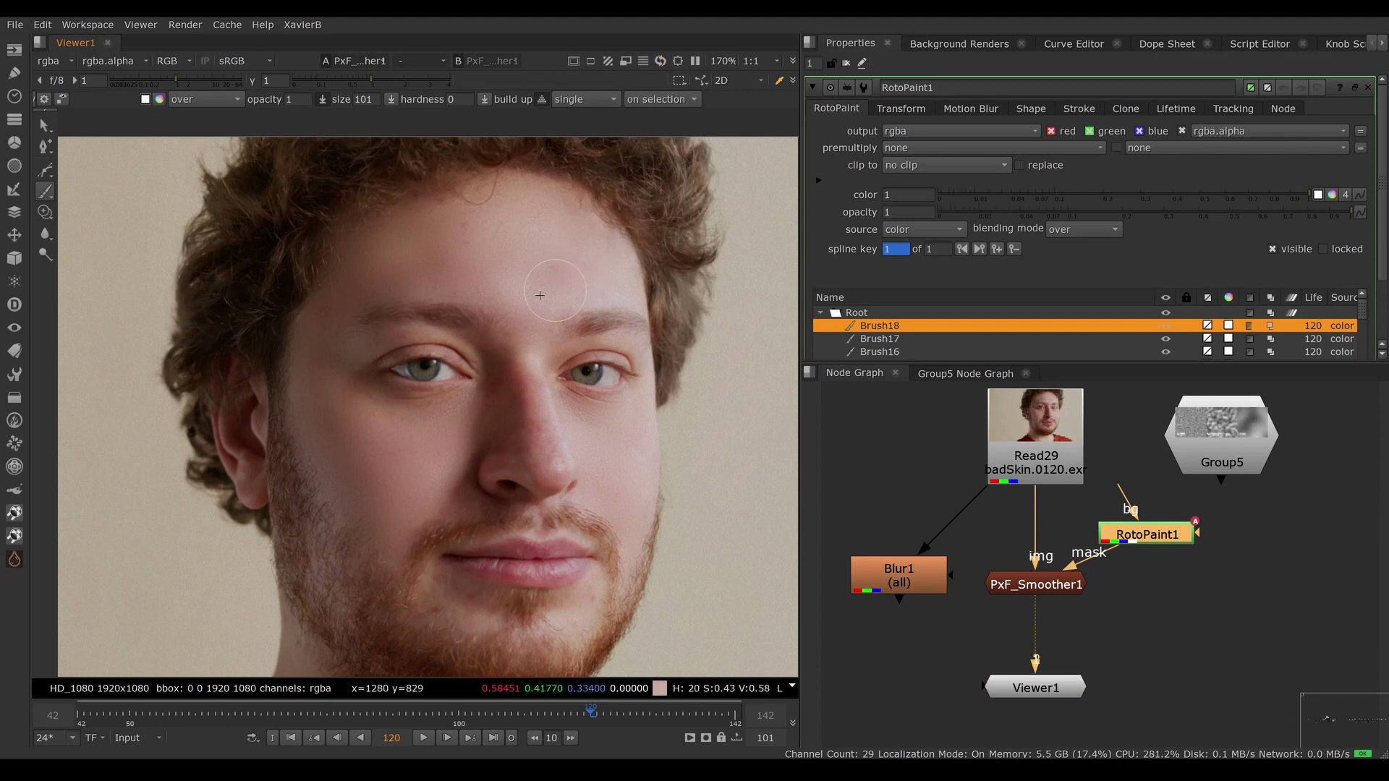
Toggle PxF_Smoother1 off and on repeatedly to compare the original face with the masked smoothing.
click(1057, 588)
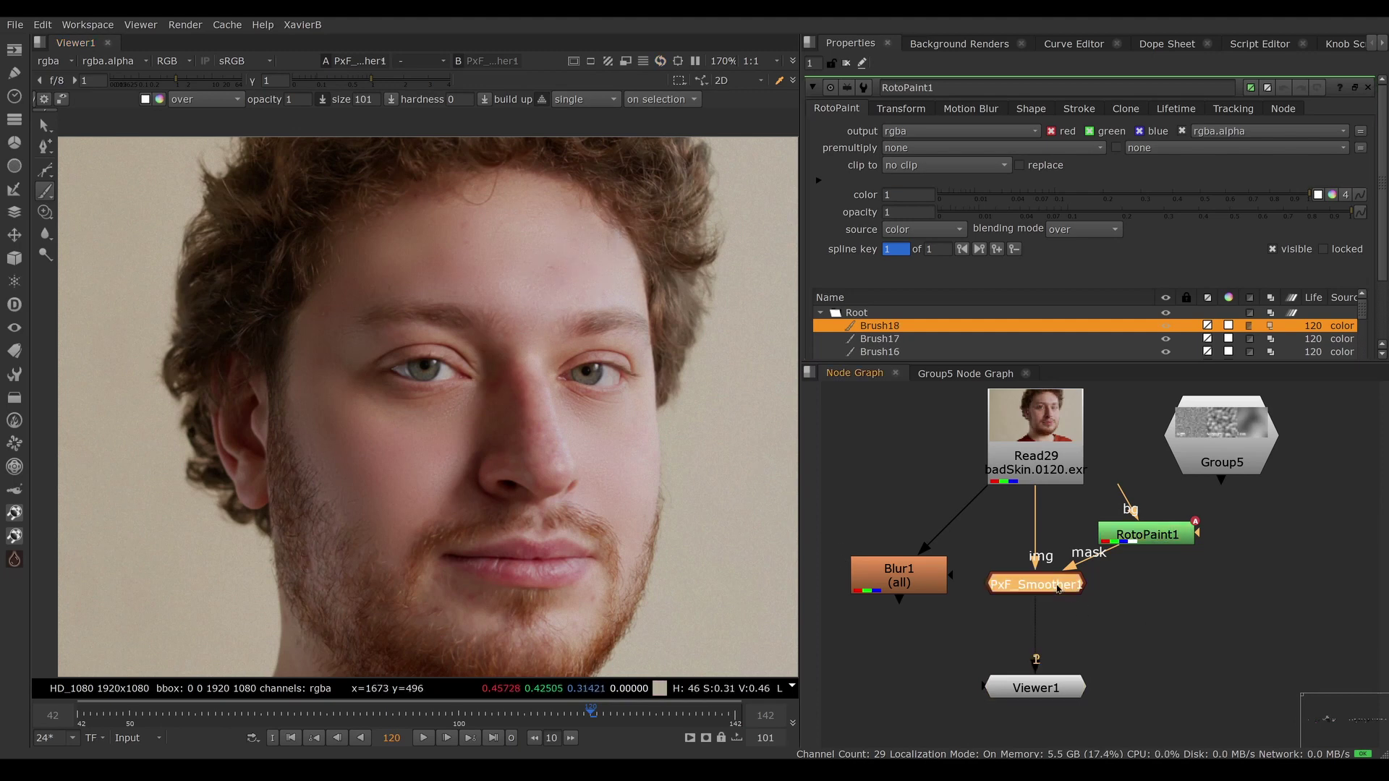
key(d)
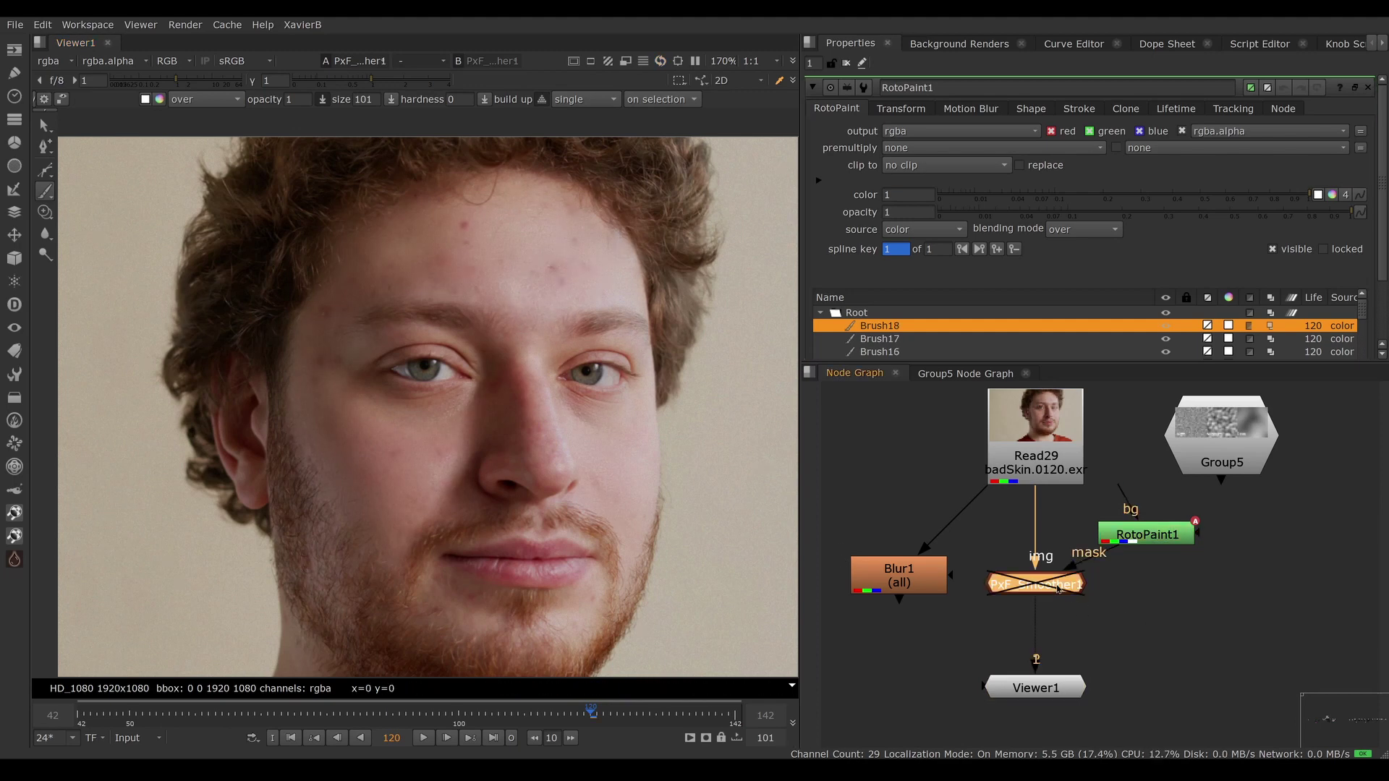
key(d)
key(d)
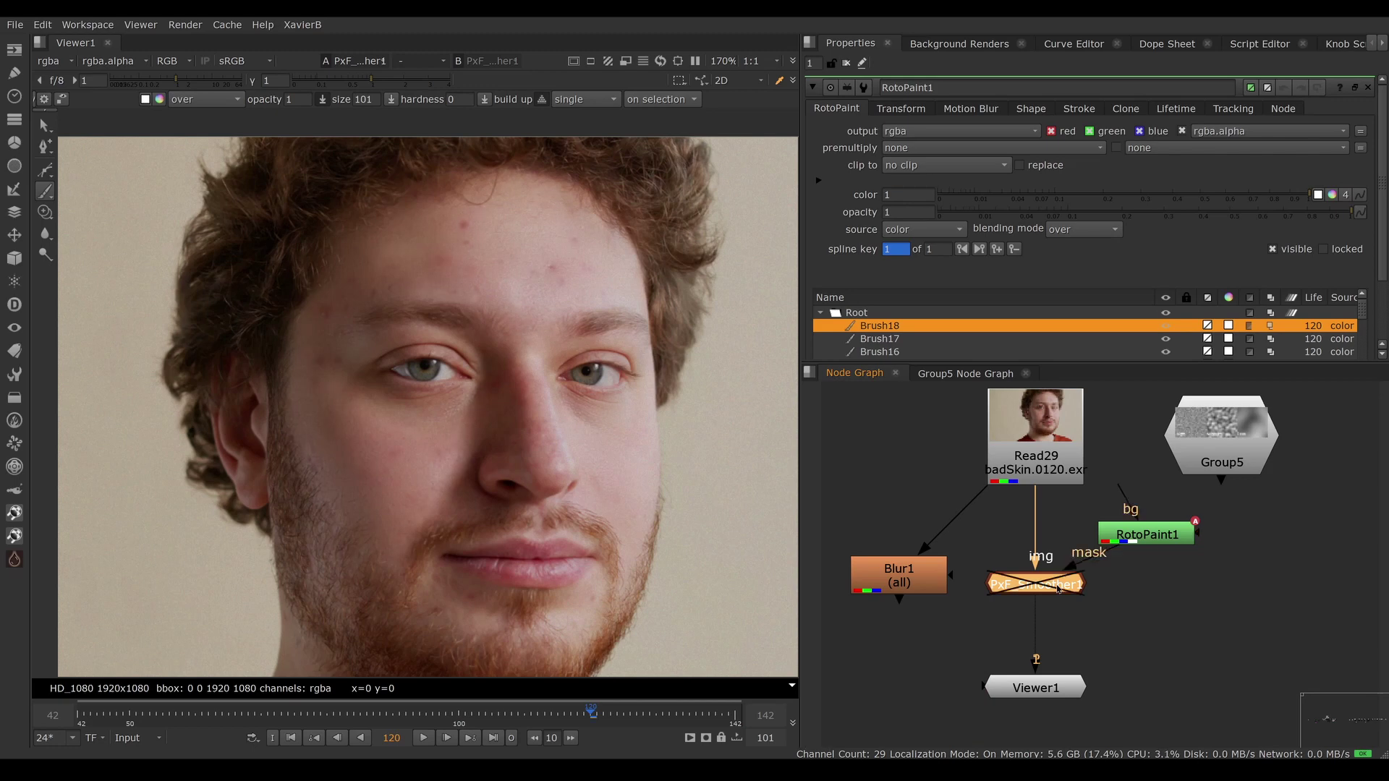
key(d)
key(d)
key(d)
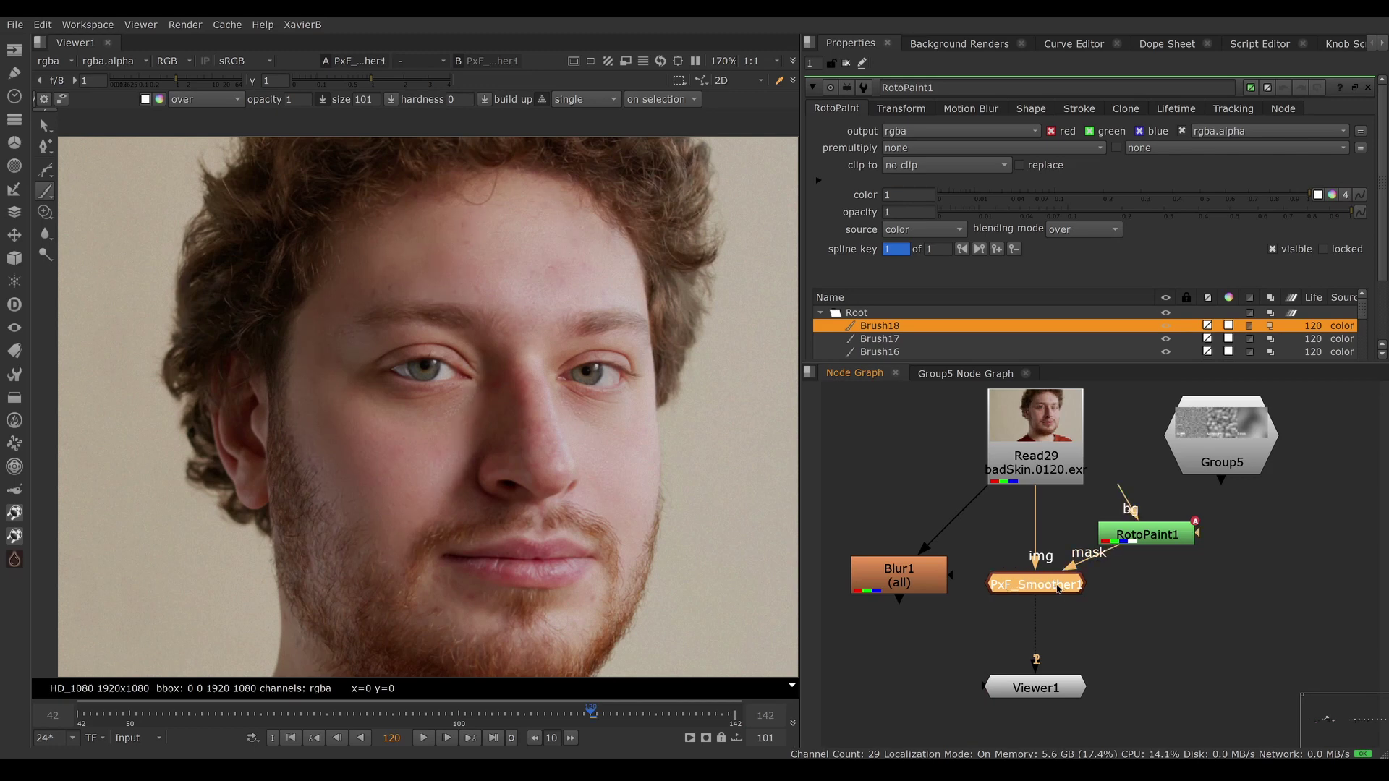
key(d)
key(d)
key(d)
key(d)
key(d)
key(d)
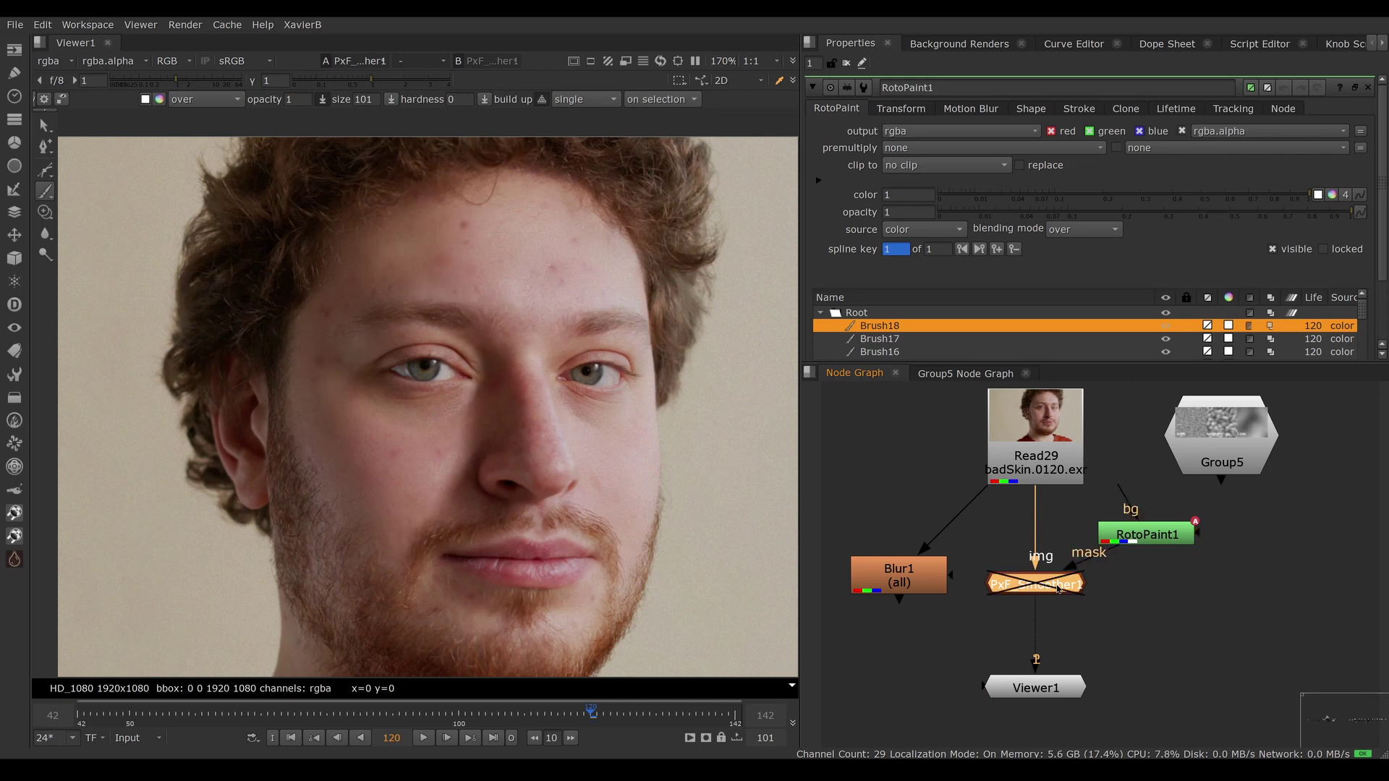
Compare the forehead skin texture up close with PxF_Smoother1 disabled and enabled.
scroll(533, 295, up, 8)
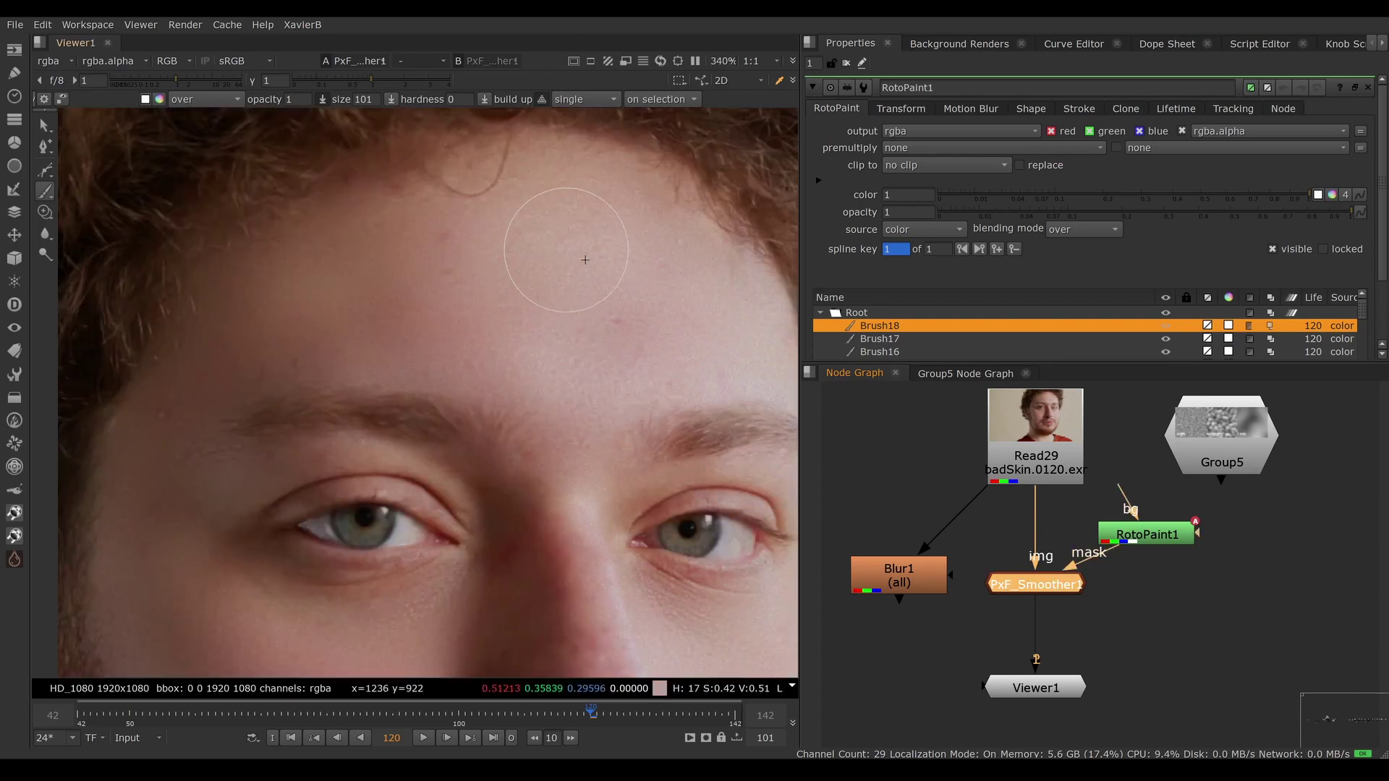
key(d)
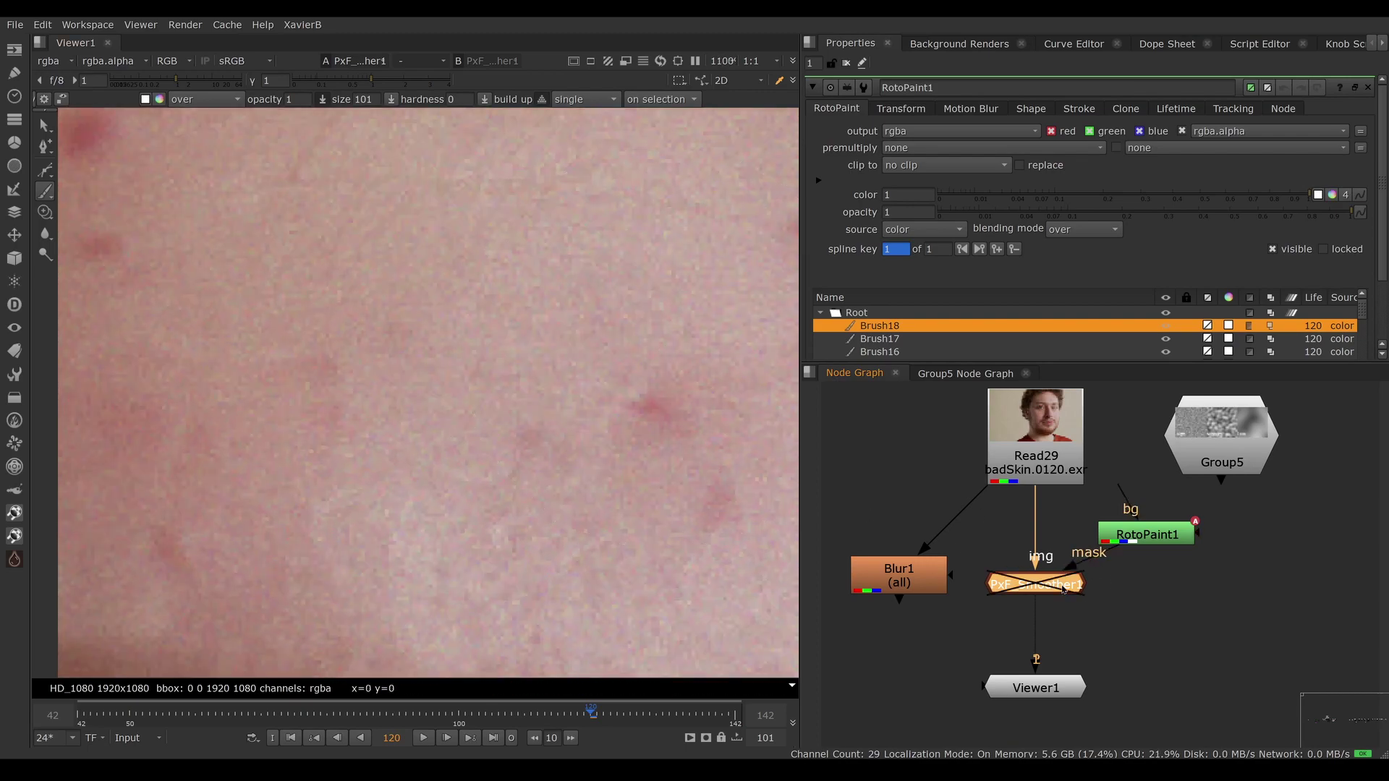
key(d)
key(d)
key(d)
key(d)
key(d)
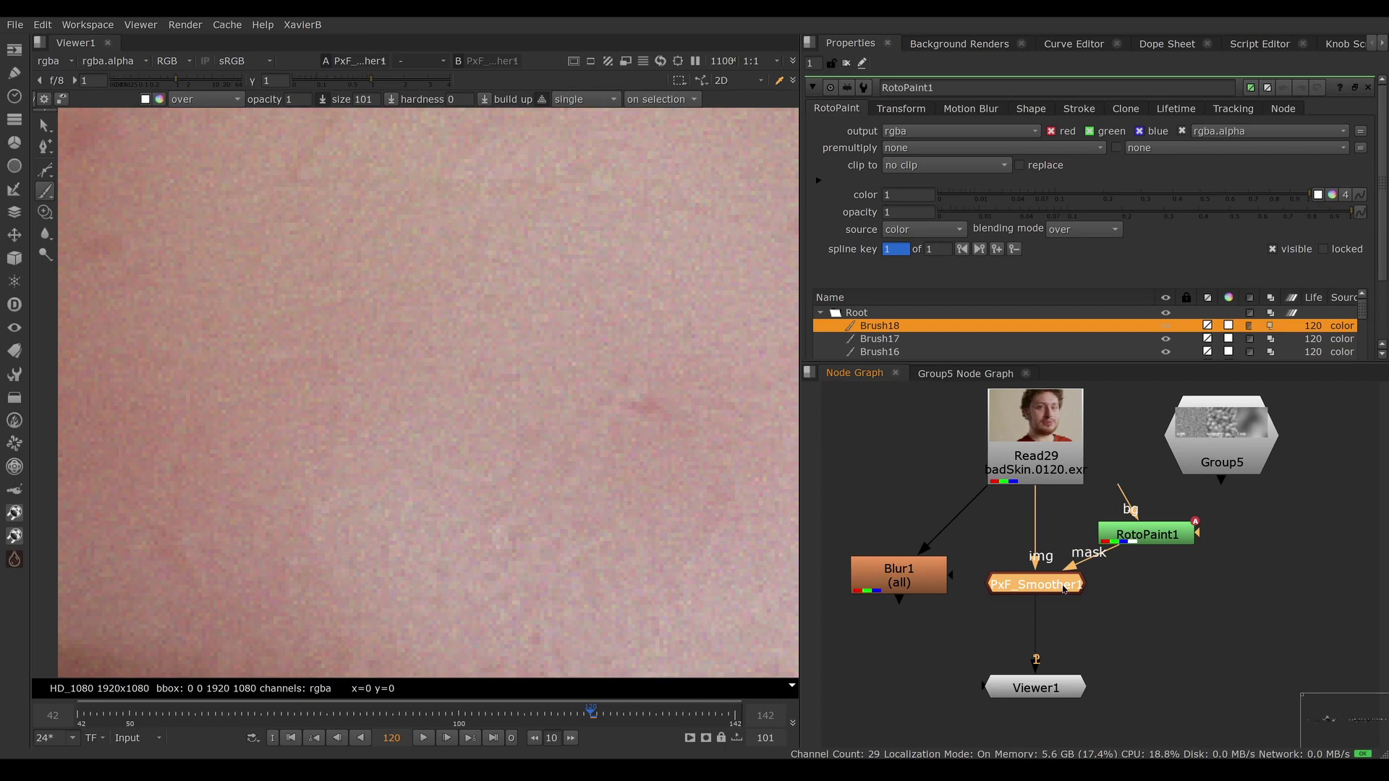
key(d)
key(d)
Compare the skin around the eyebrow and eye with PxF_Smoother1 off and on, and return to the whole face.
scroll(575, 382, down, 4)
scroll(576, 382, up, 3)
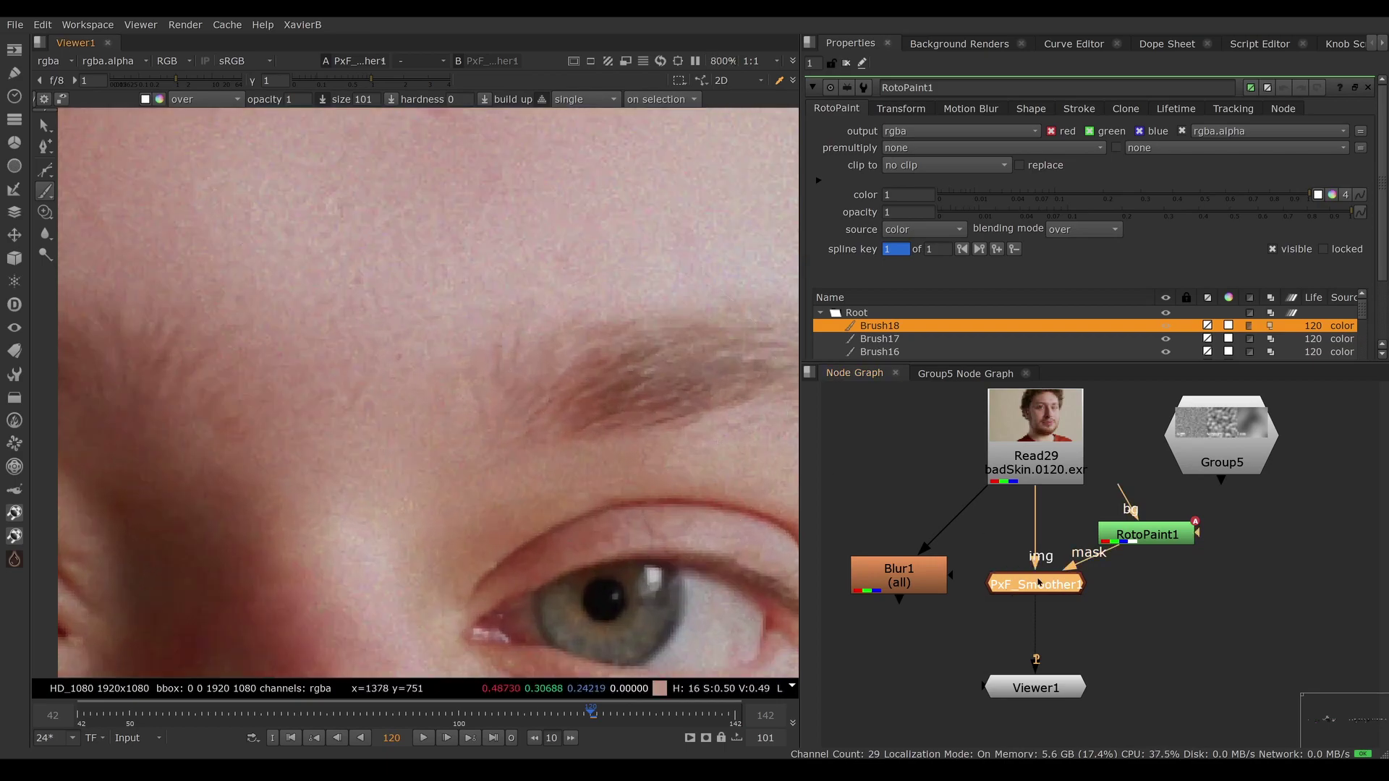
key(d)
key(d)
key(d)
key(d)
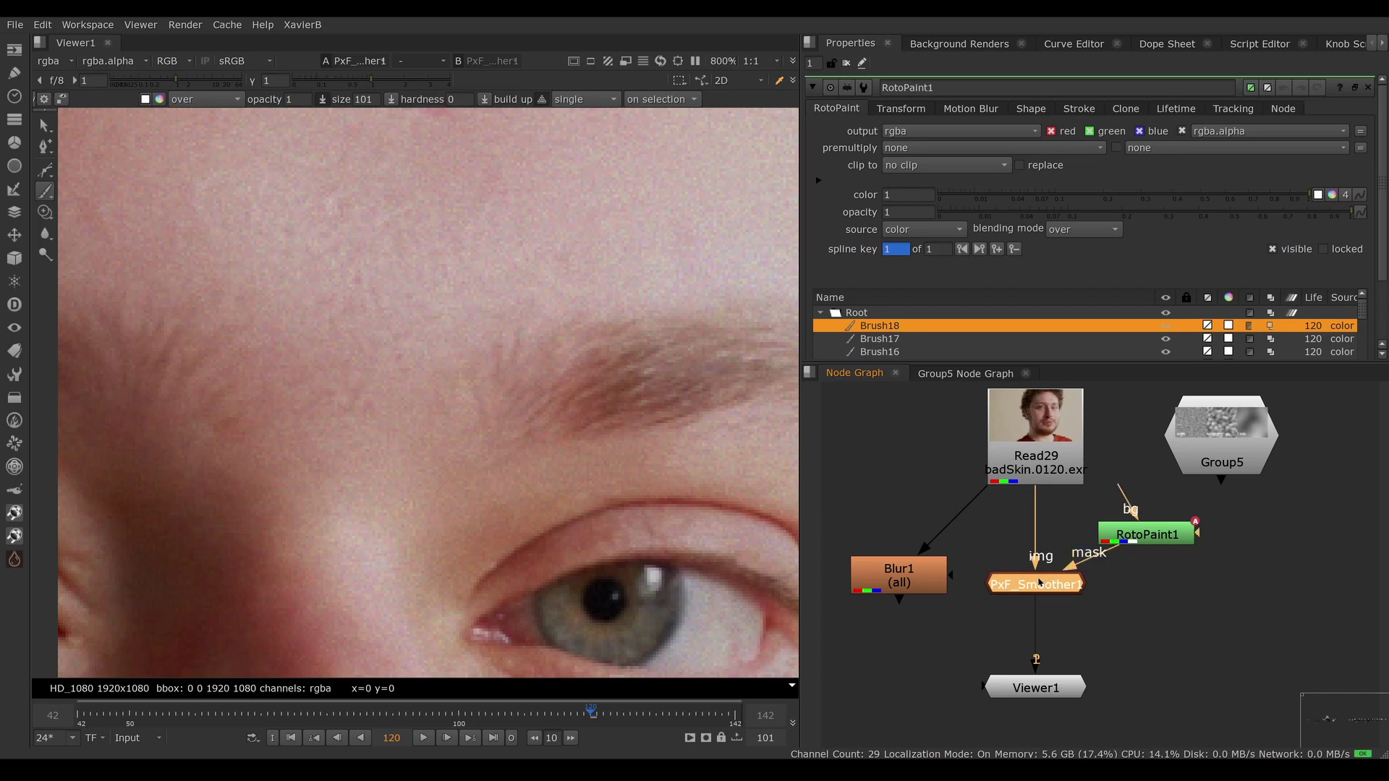
scroll(403, 357, down, 8)
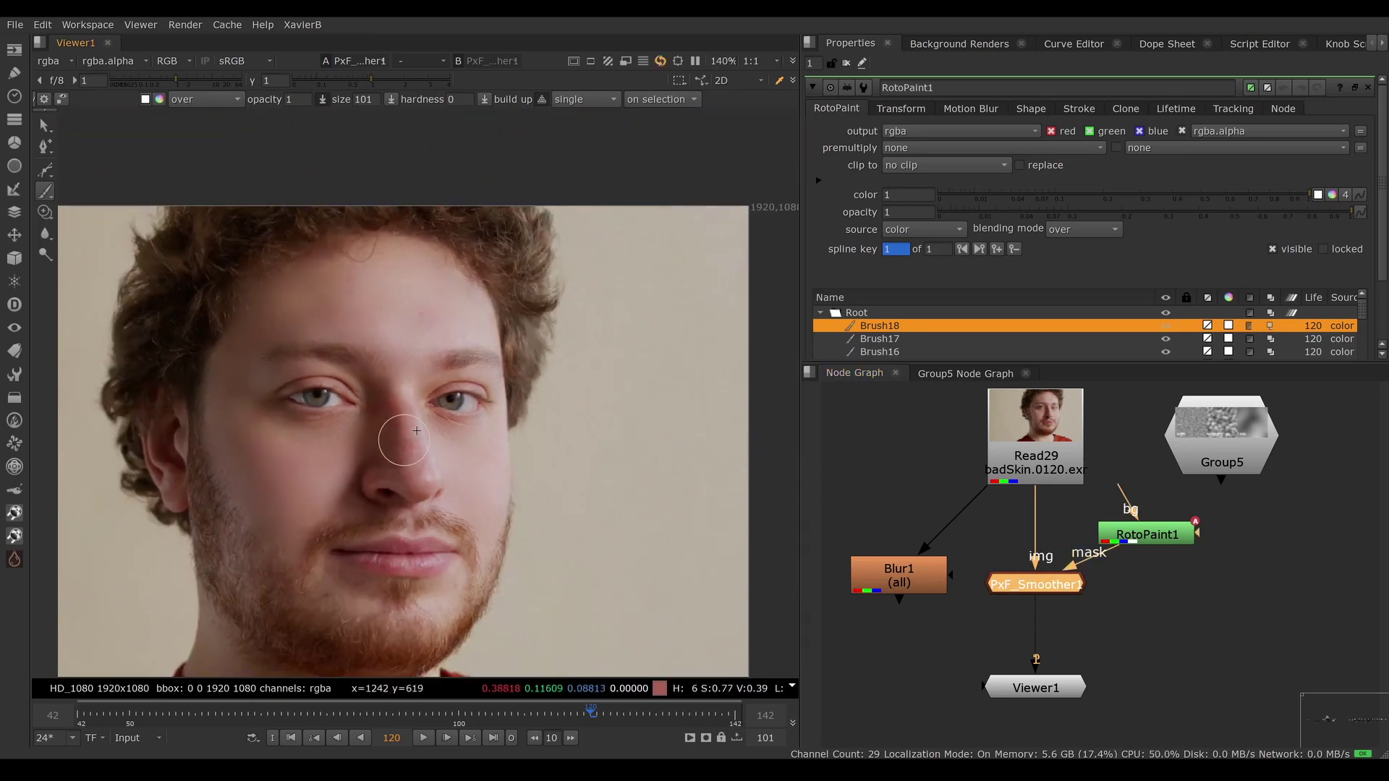
middle_drag(417, 431, 471, 403)
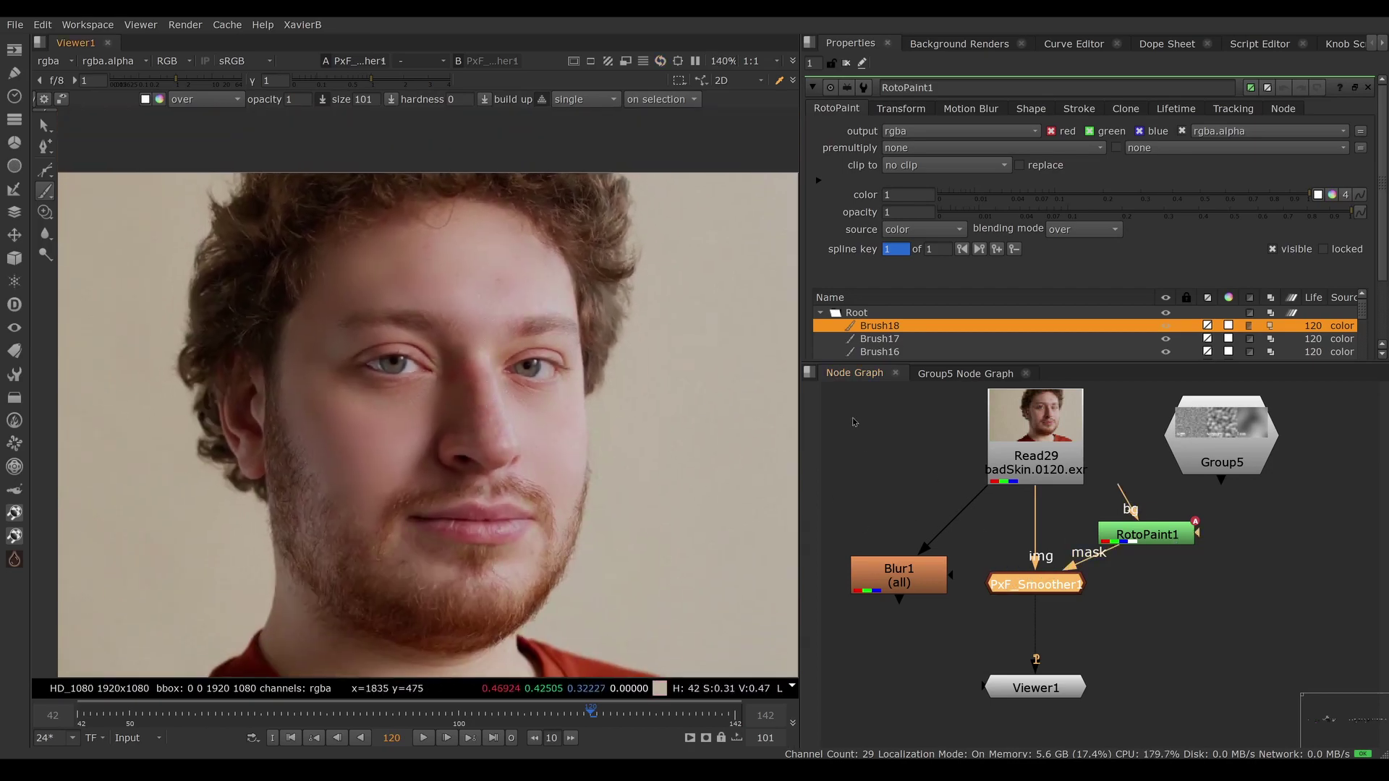
Shift RotoPaint1 slightly, open PxF_Smoother1's properties and disconnect its mask input from RotoPaint1.
drag(1152, 534, 1161, 527)
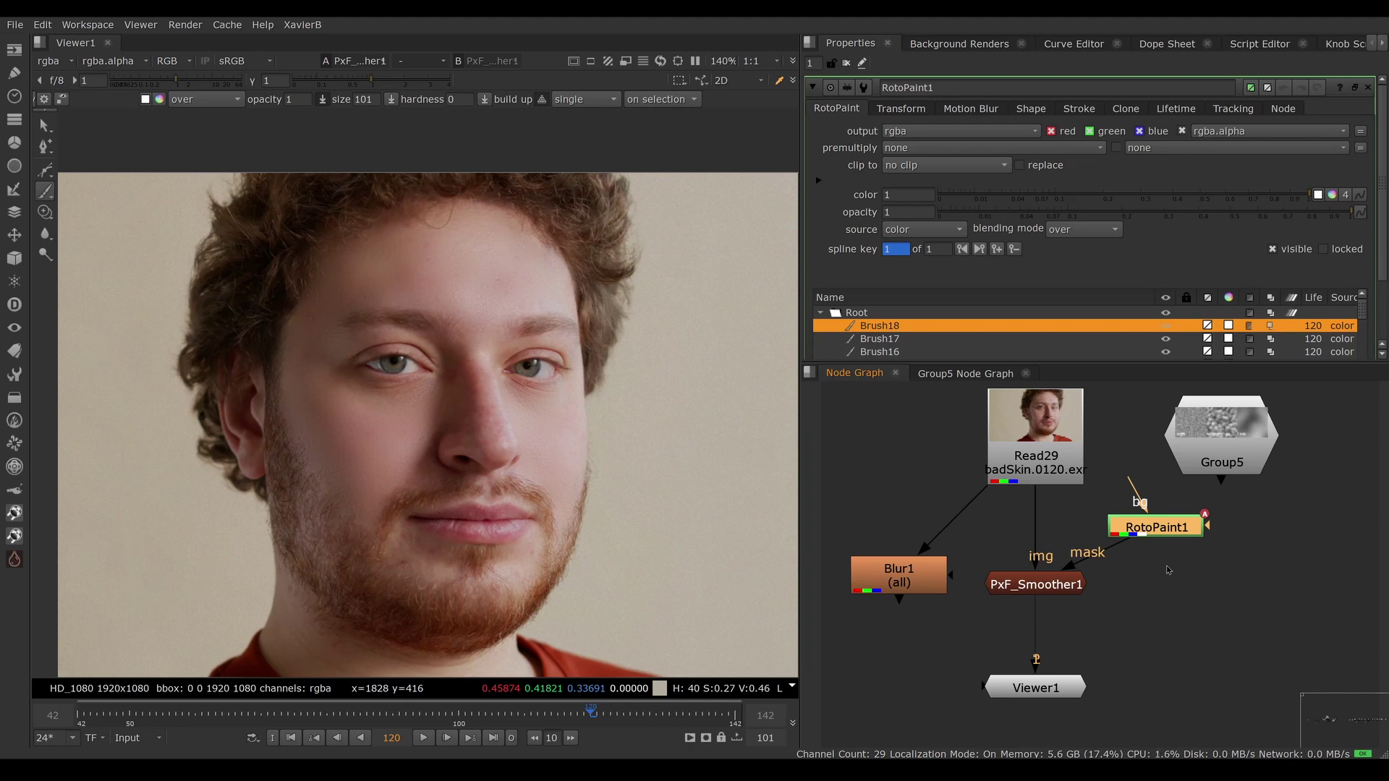
double_click(1065, 586)
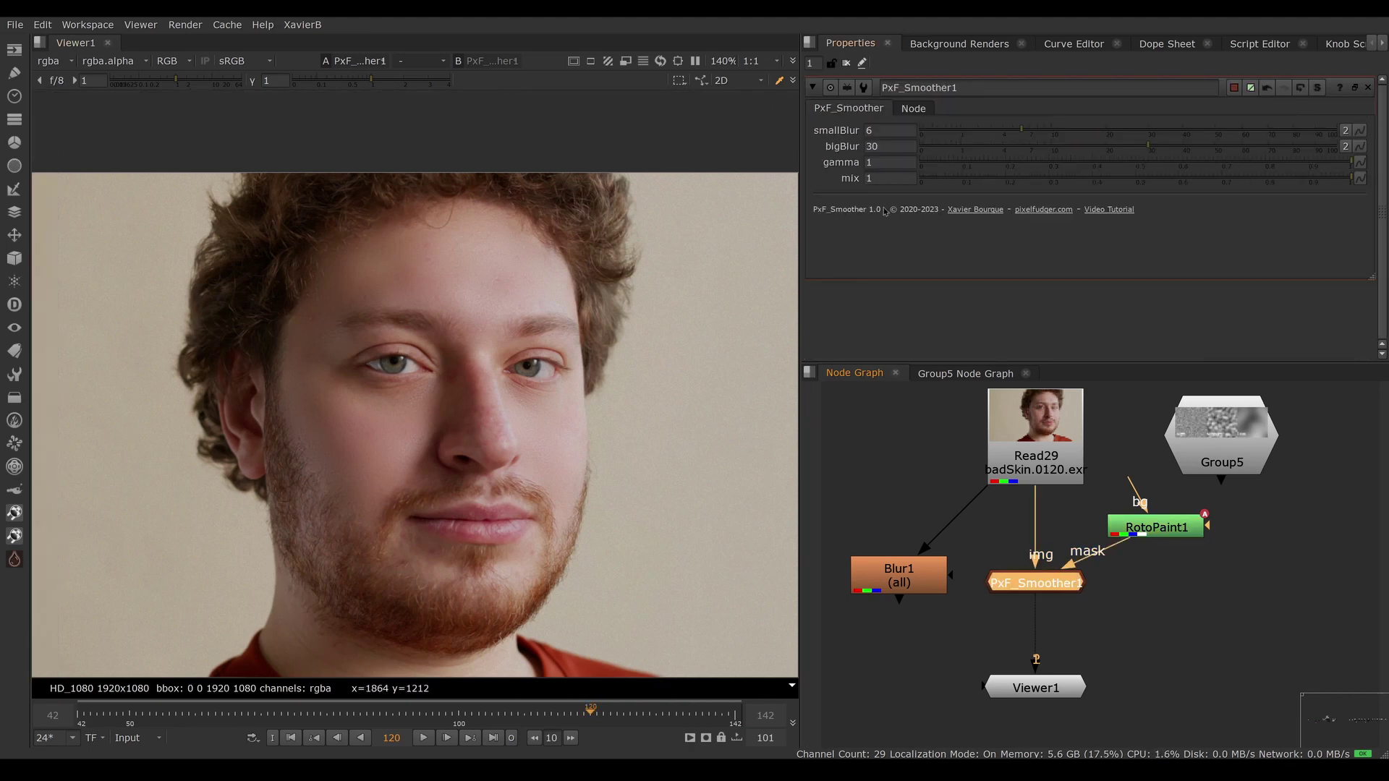
click(871, 164)
drag(1129, 543, 1141, 581)
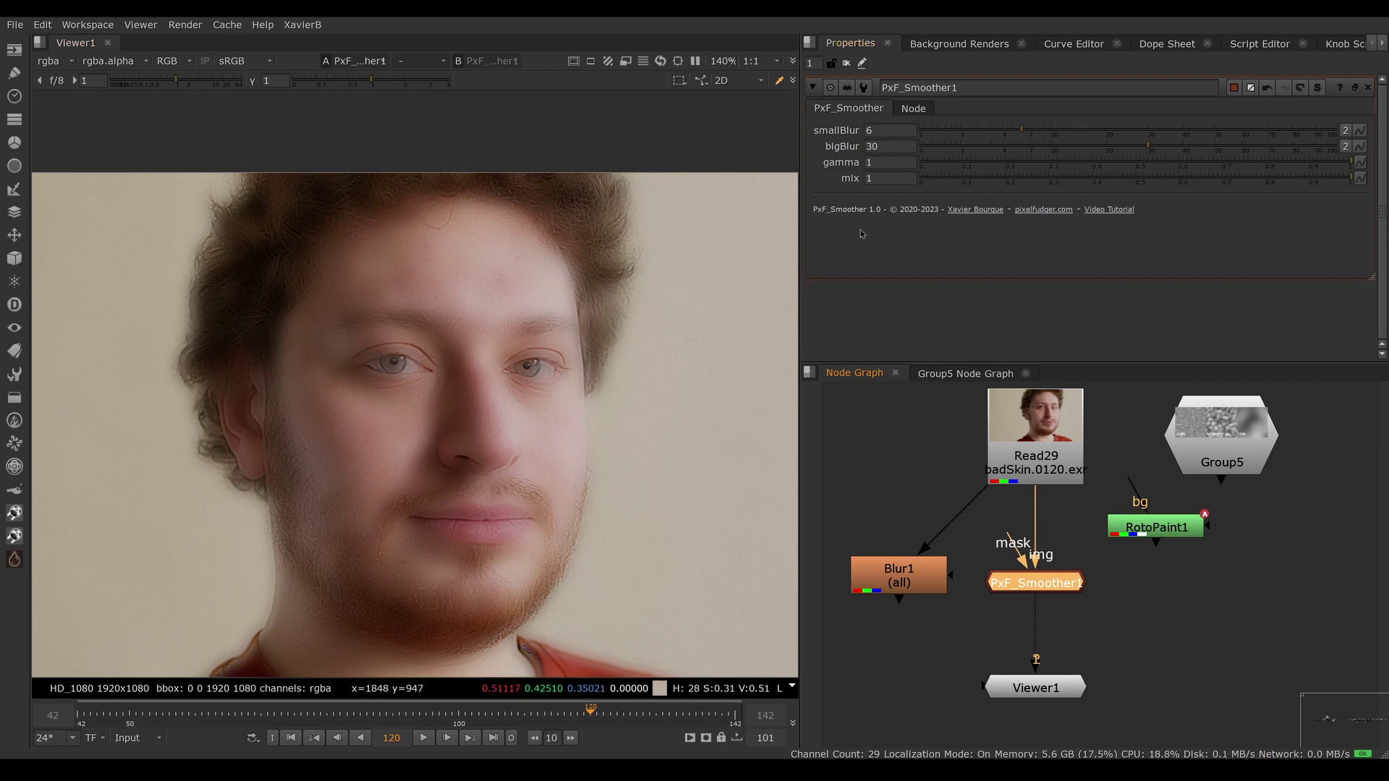
Set PxF_Smoother1's gamma to 3 and sample the region where the temple meets the hair.
click(883, 162)
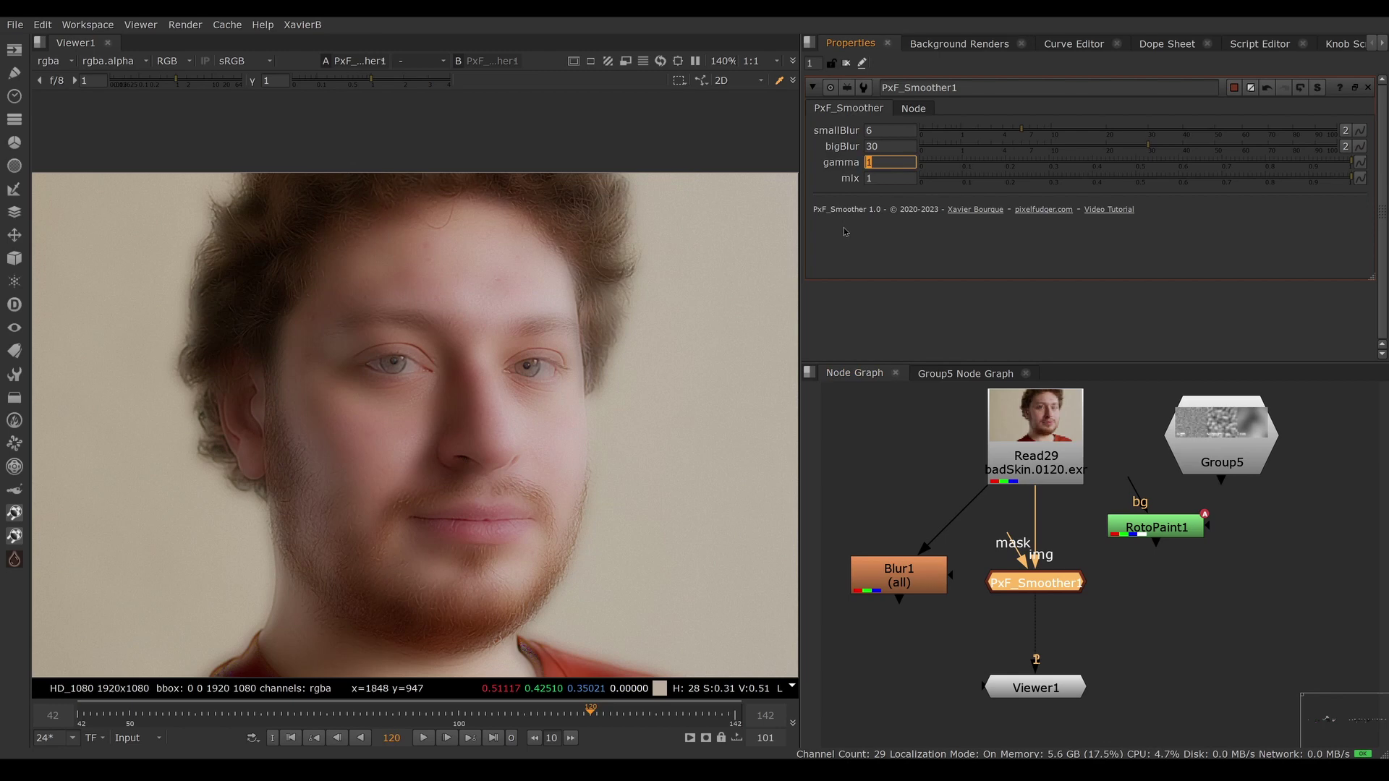
text(2)
key(Return)
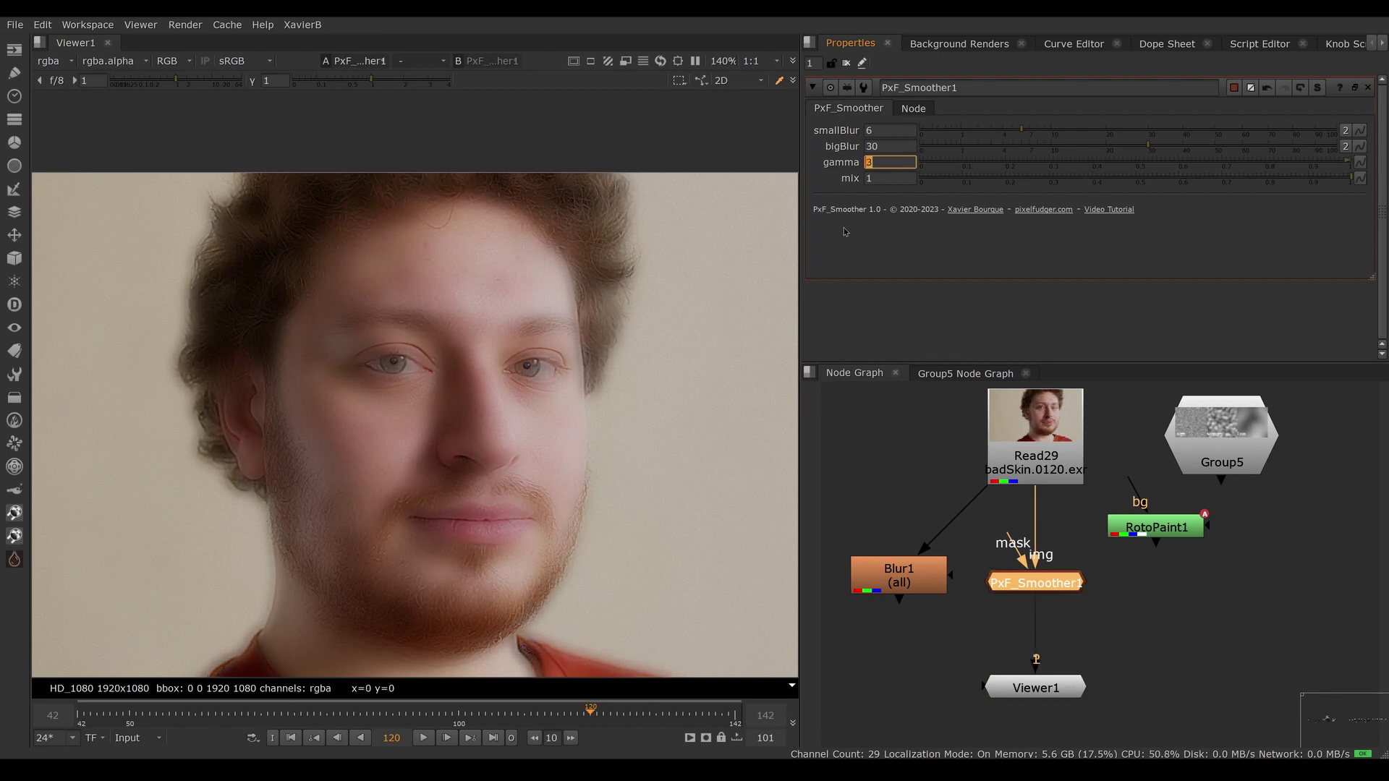
ctrl+shift+drag(563, 292, 608, 362)
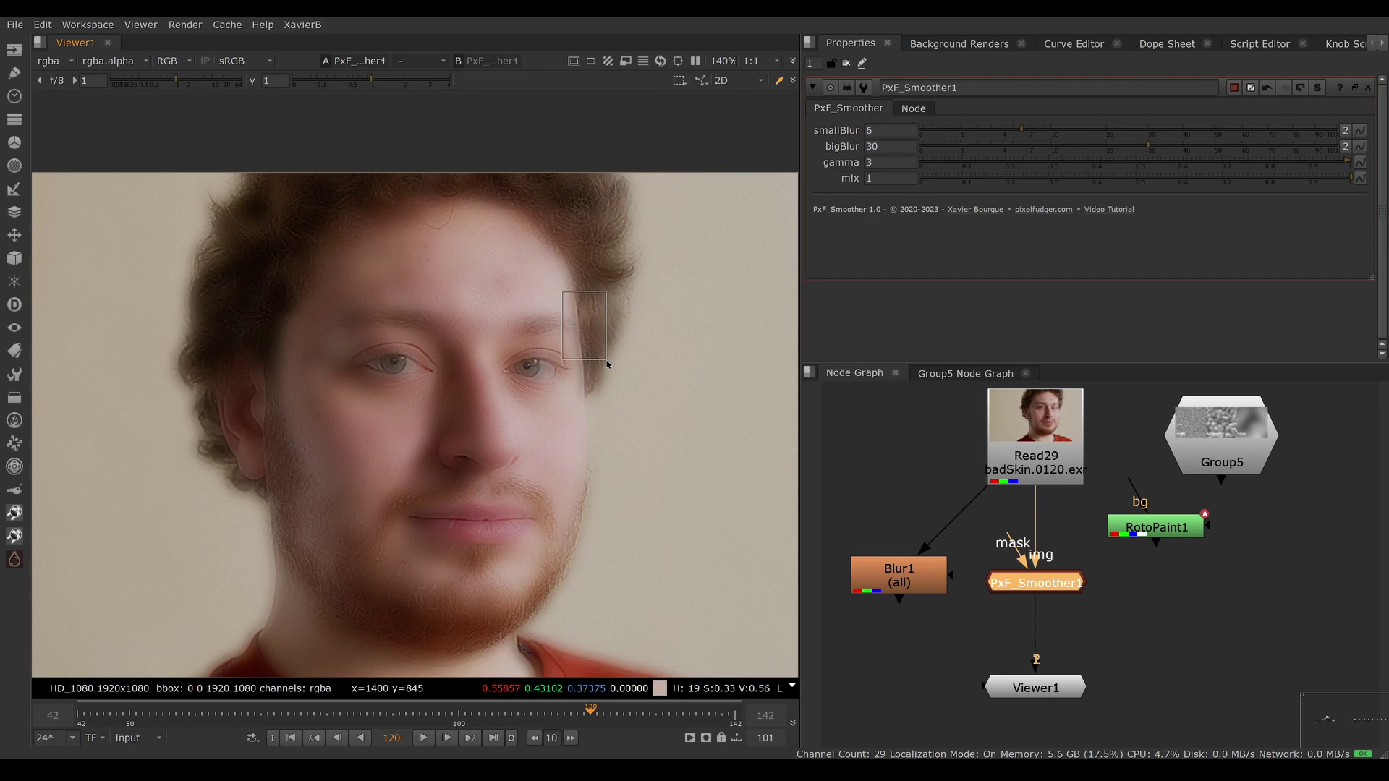
drag(606, 360, 606, 361)
Compare gamma 1 with gamma 3 on PxF_Smoother1, checking the edge between the temple and the hair.
click(868, 162)
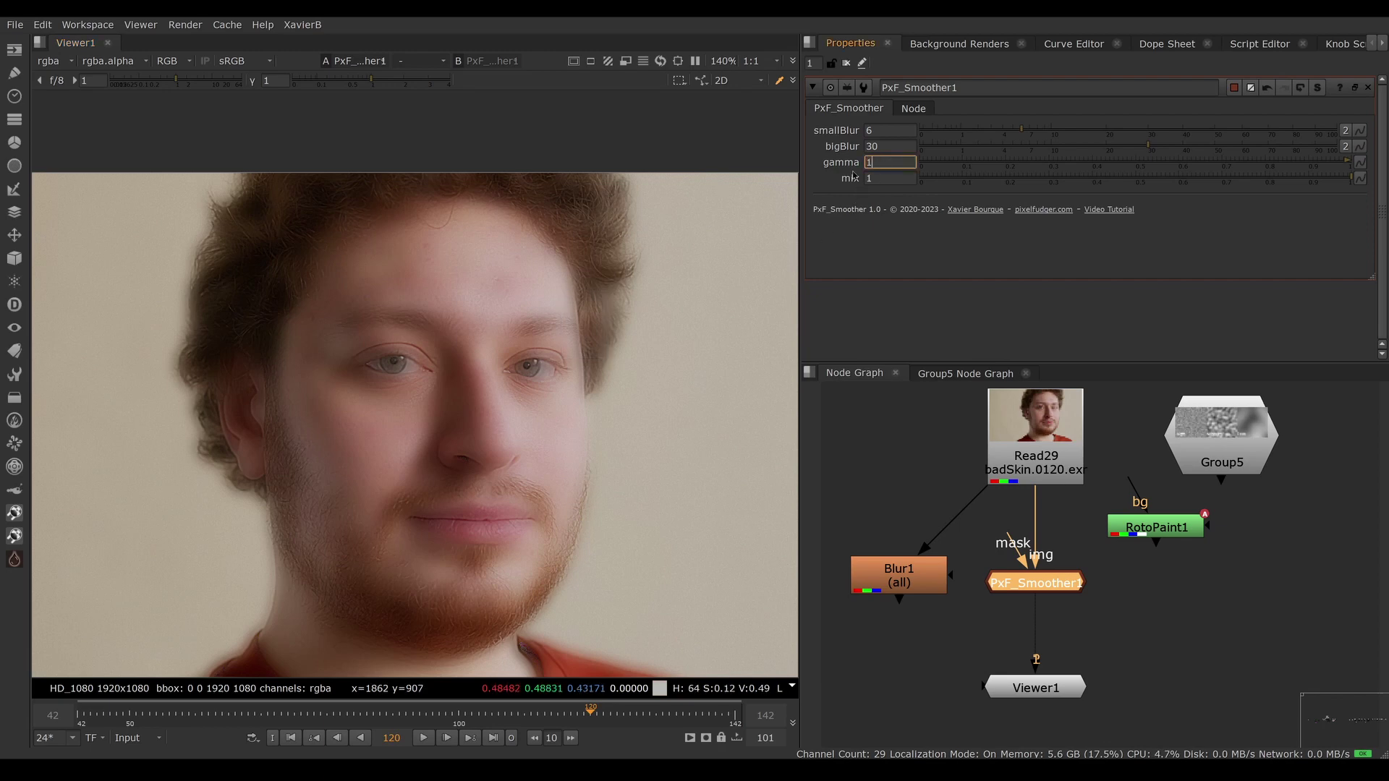
text(1)
key(Return)
text(3)
key(Return)
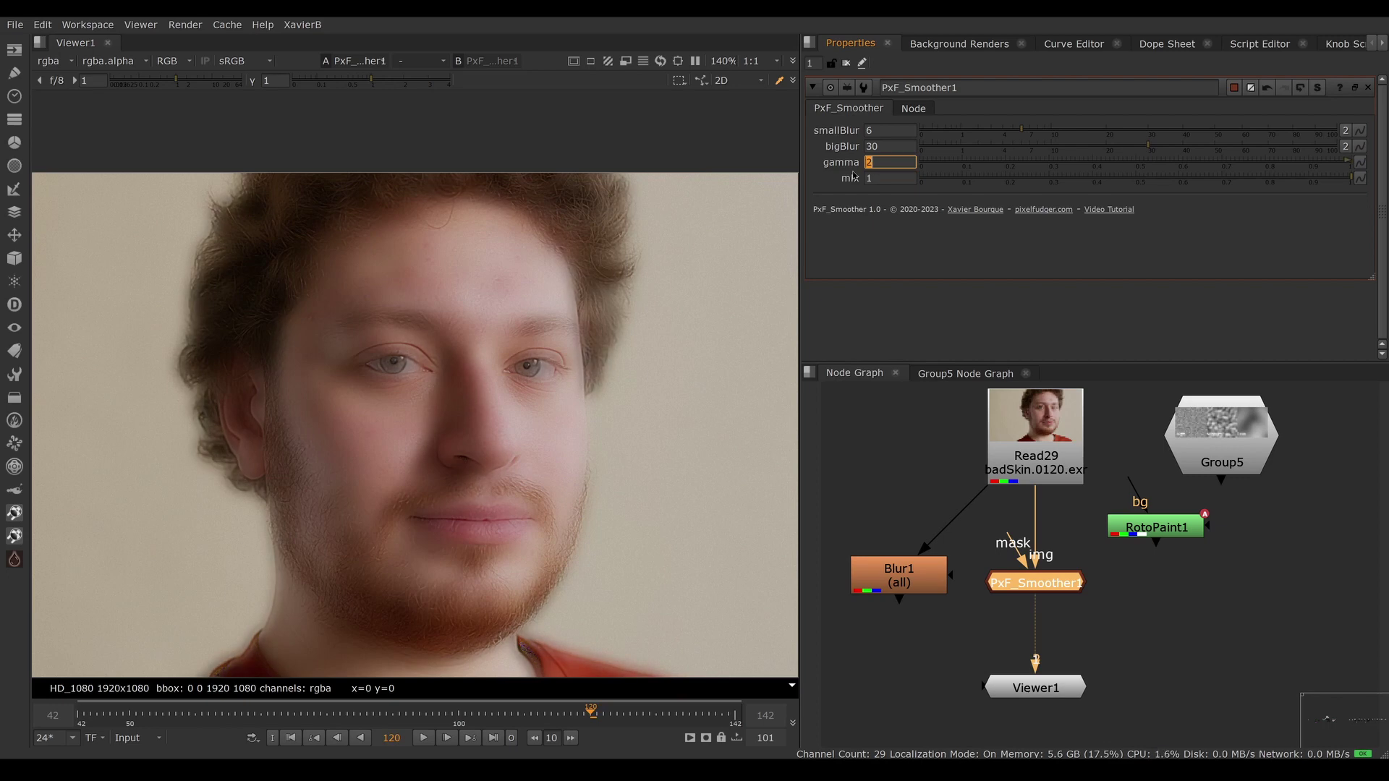
ctrl+drag(558, 272, 607, 364)
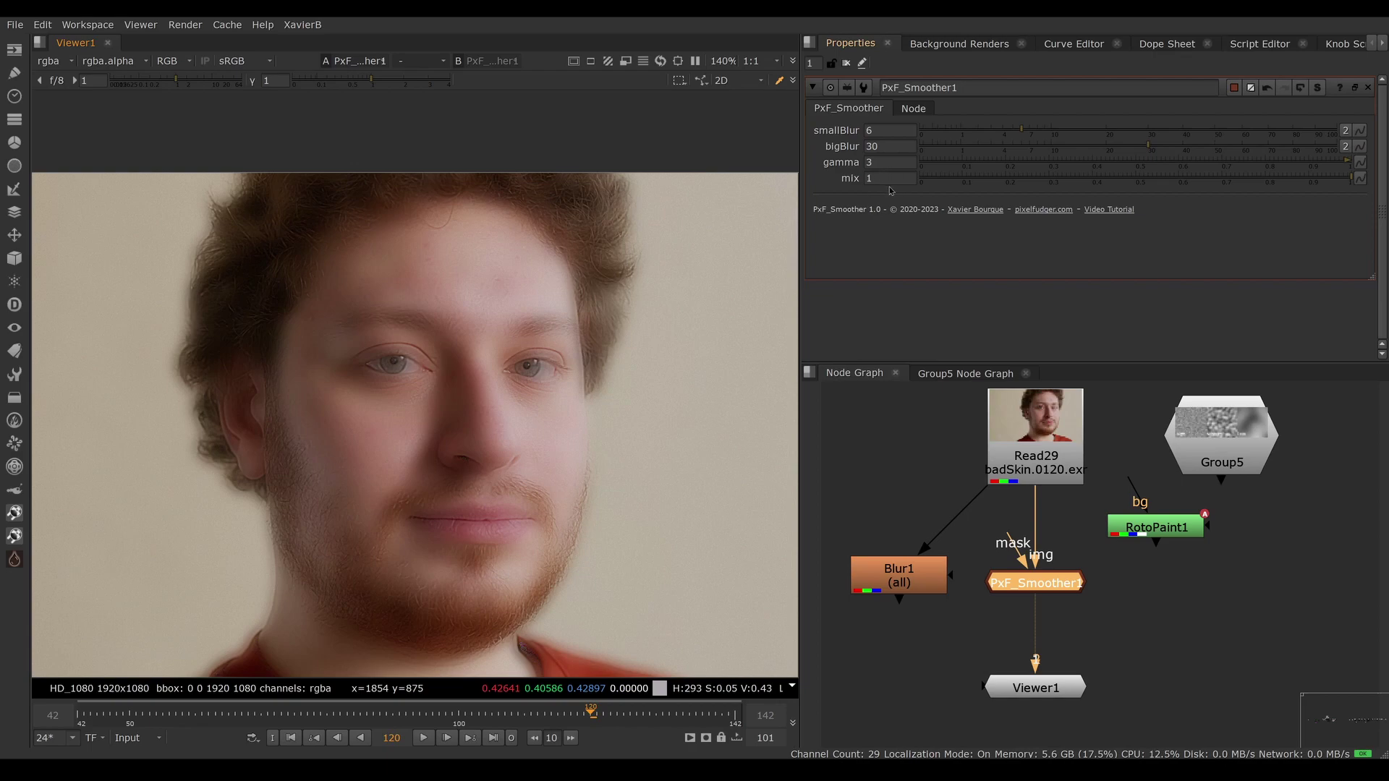
Examine the forehead up close while trying PxF_Smoother1's mix slider, keep mix at 1 and return to the whole face.
scroll(494, 280, up, 4)
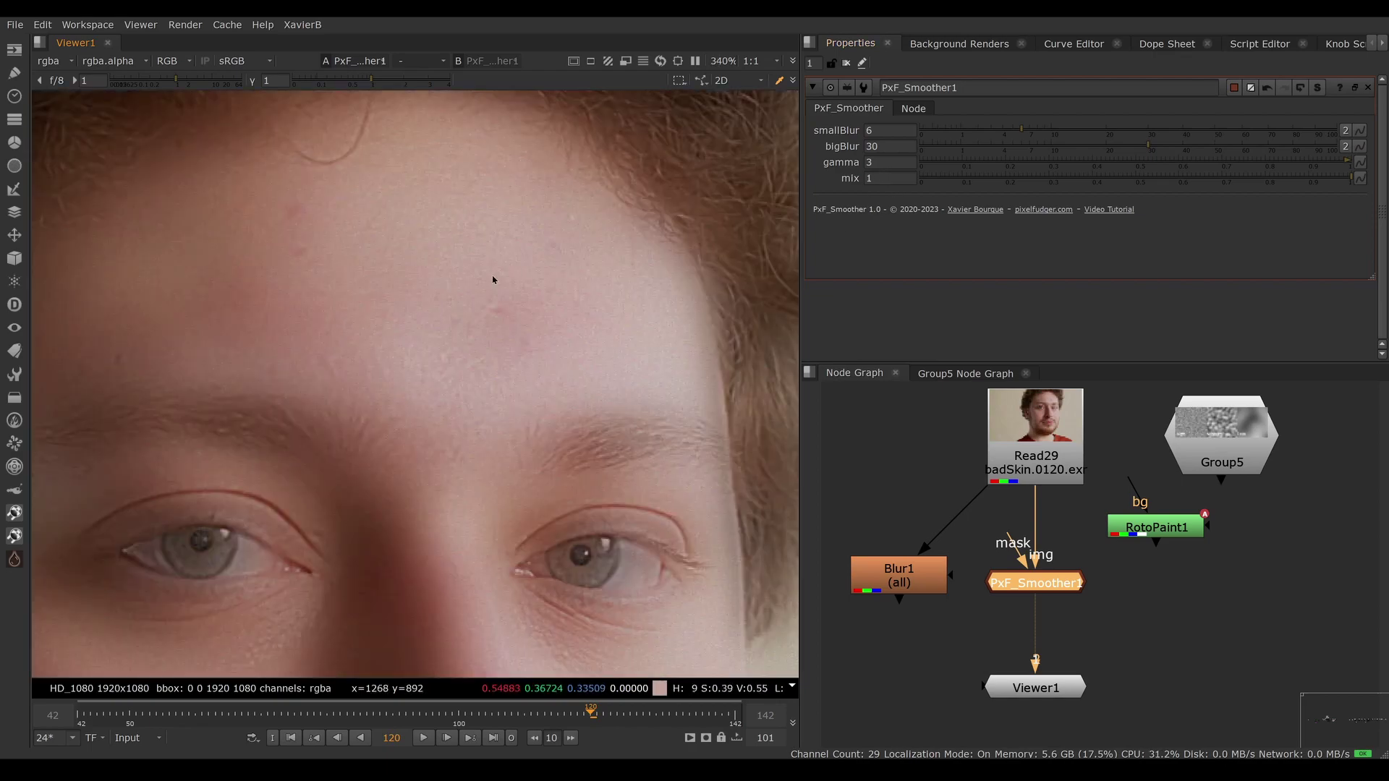
scroll(493, 280, up, 4)
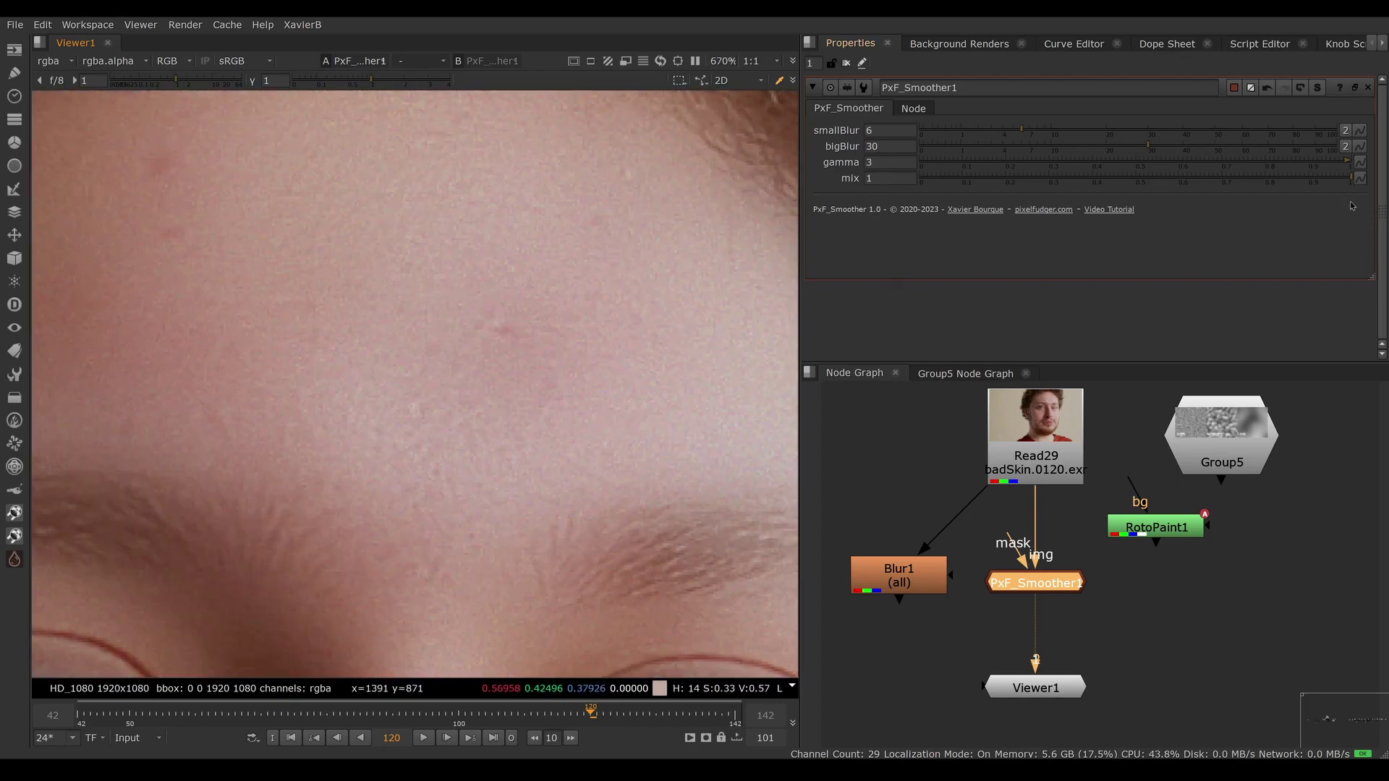
drag(1350, 180, 1353, 224)
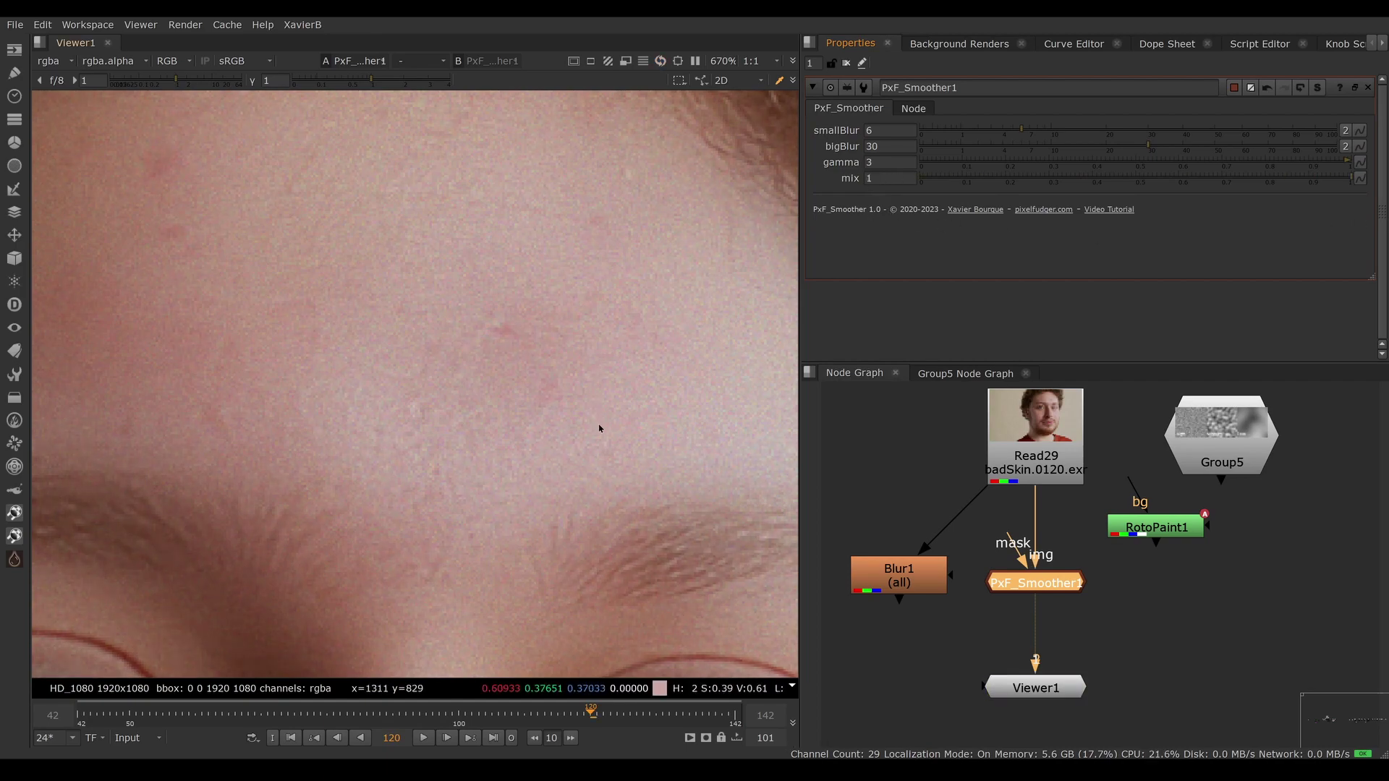
scroll(604, 470, down, 4)
scroll(604, 482, down, 3)
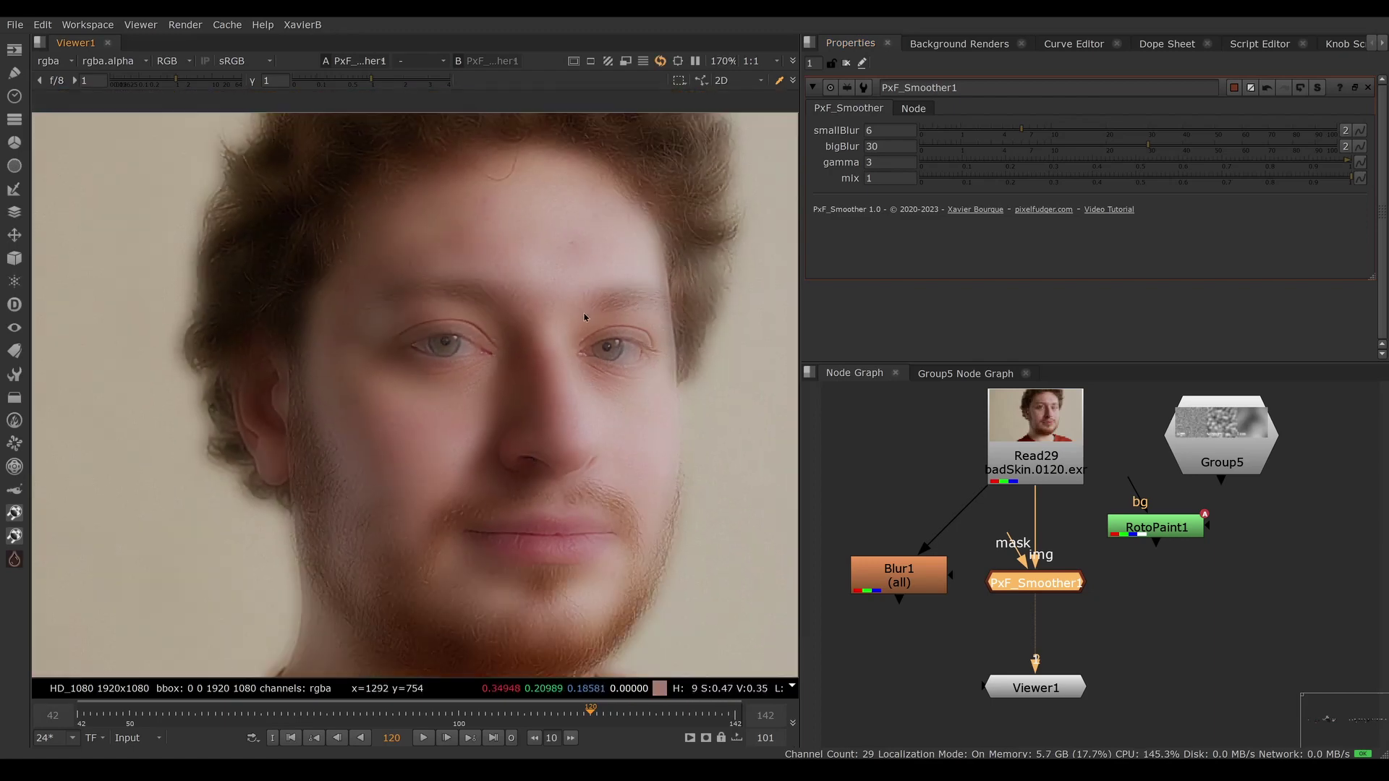
Reconnect PxF_Smoother1's mask input to RotoPaint1.
drag(1003, 534, 1155, 527)
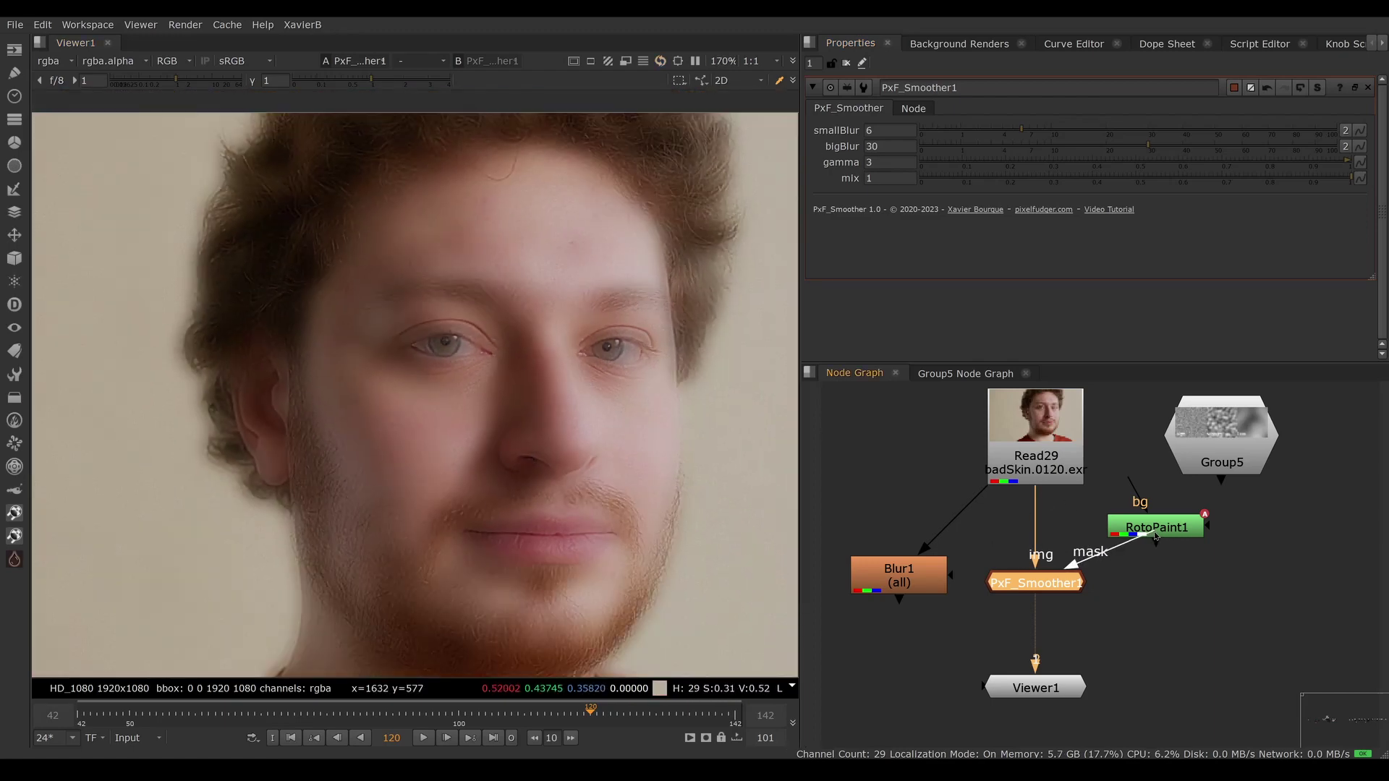